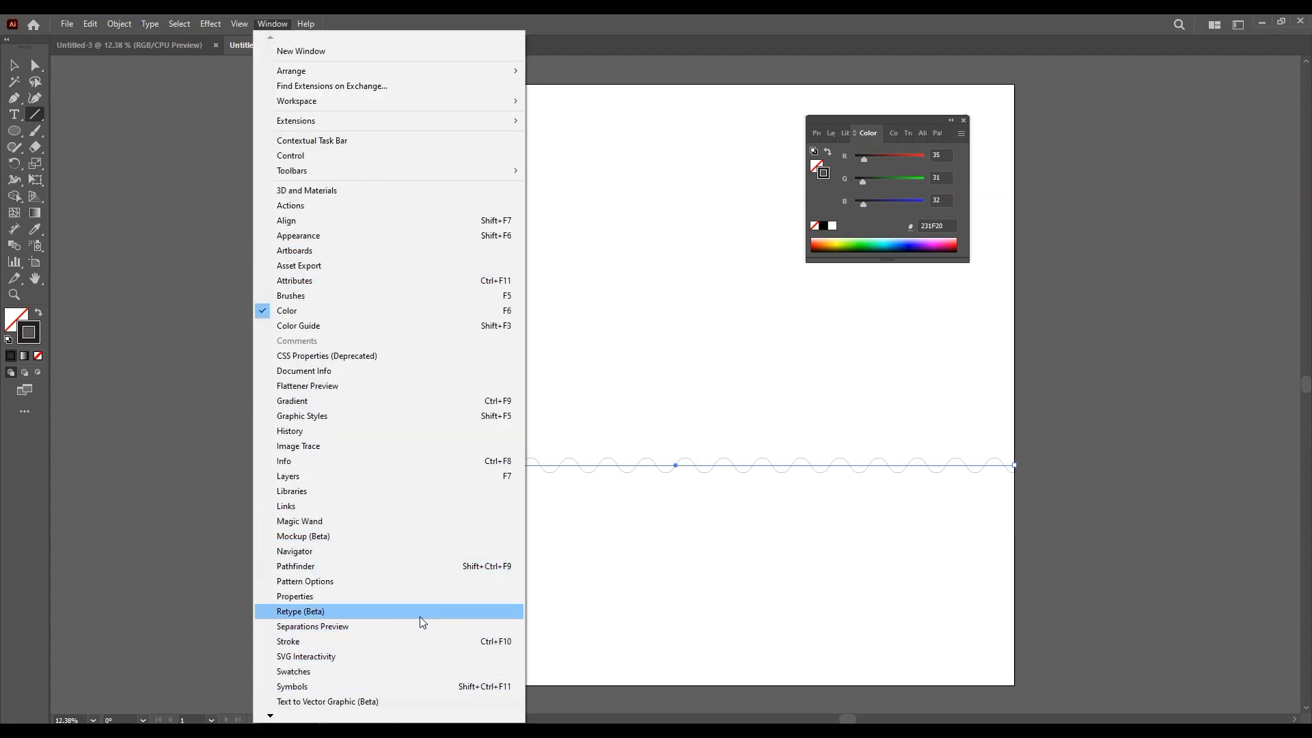
Set the stroke weight of the wavy line to 15 pt.
{"action": "left_click", "coordinate": [425, 597]}
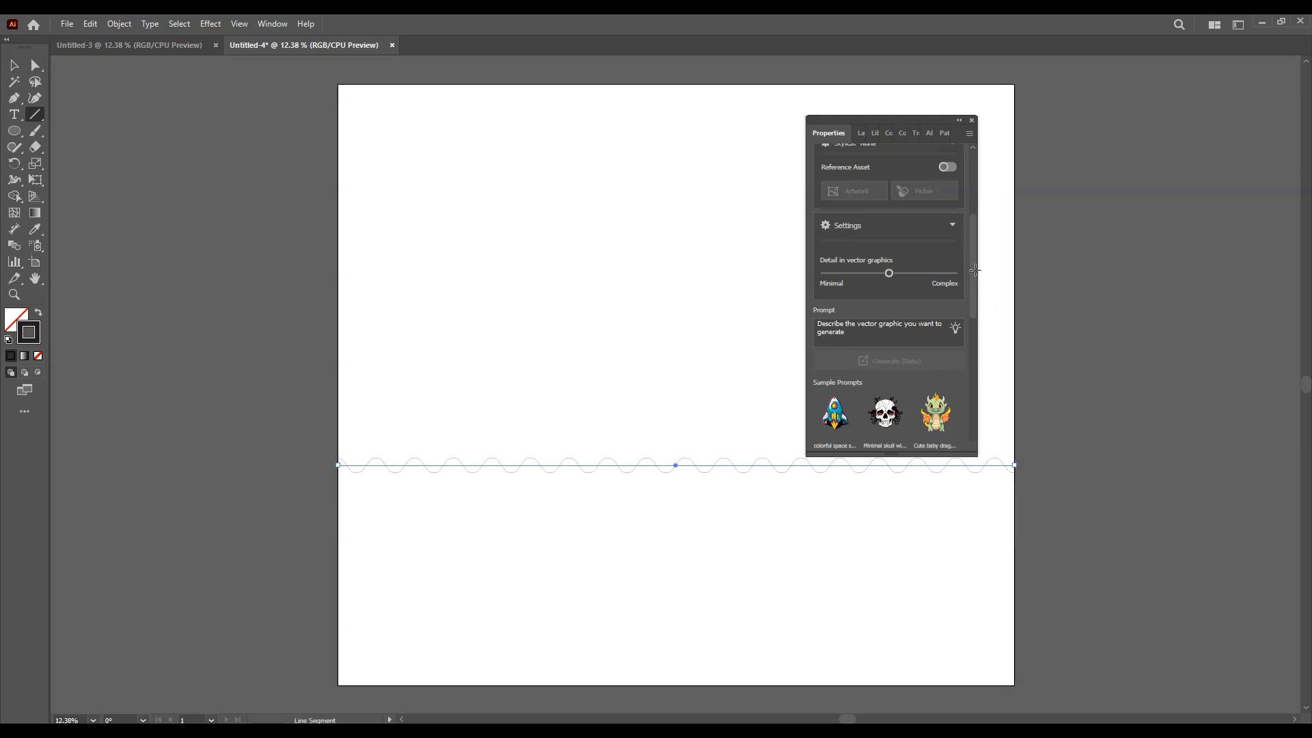
{"action": "left_click_drag", "start_coordinate": [972, 246], "coordinate": [982, 339]}
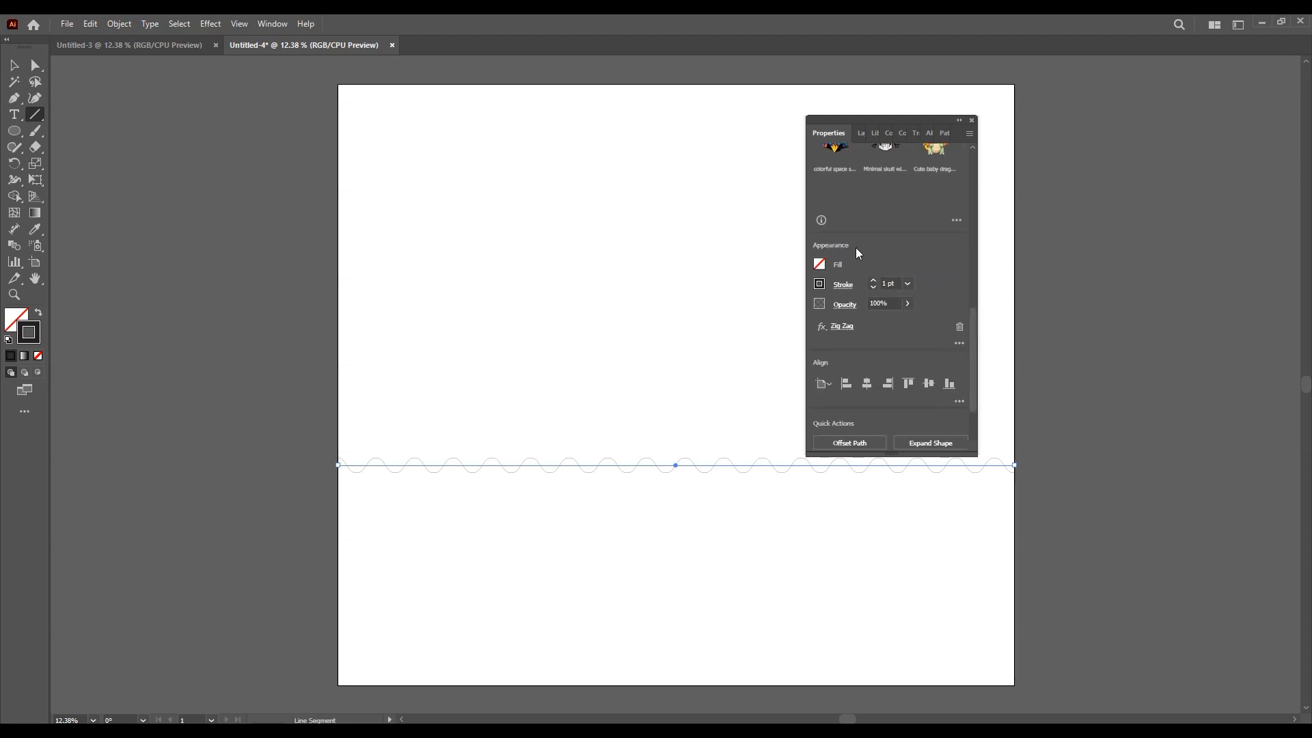
{"action": "left_click", "coordinate": [873, 281]}
{"action": "left_click", "coordinate": [874, 281]}
{"action": "left_click", "coordinate": [874, 281]}
{"action": "left_click", "coordinate": [873, 281]}
{"action": "left_click", "coordinate": [874, 281]}
{"action": "left_click", "coordinate": [873, 281]}
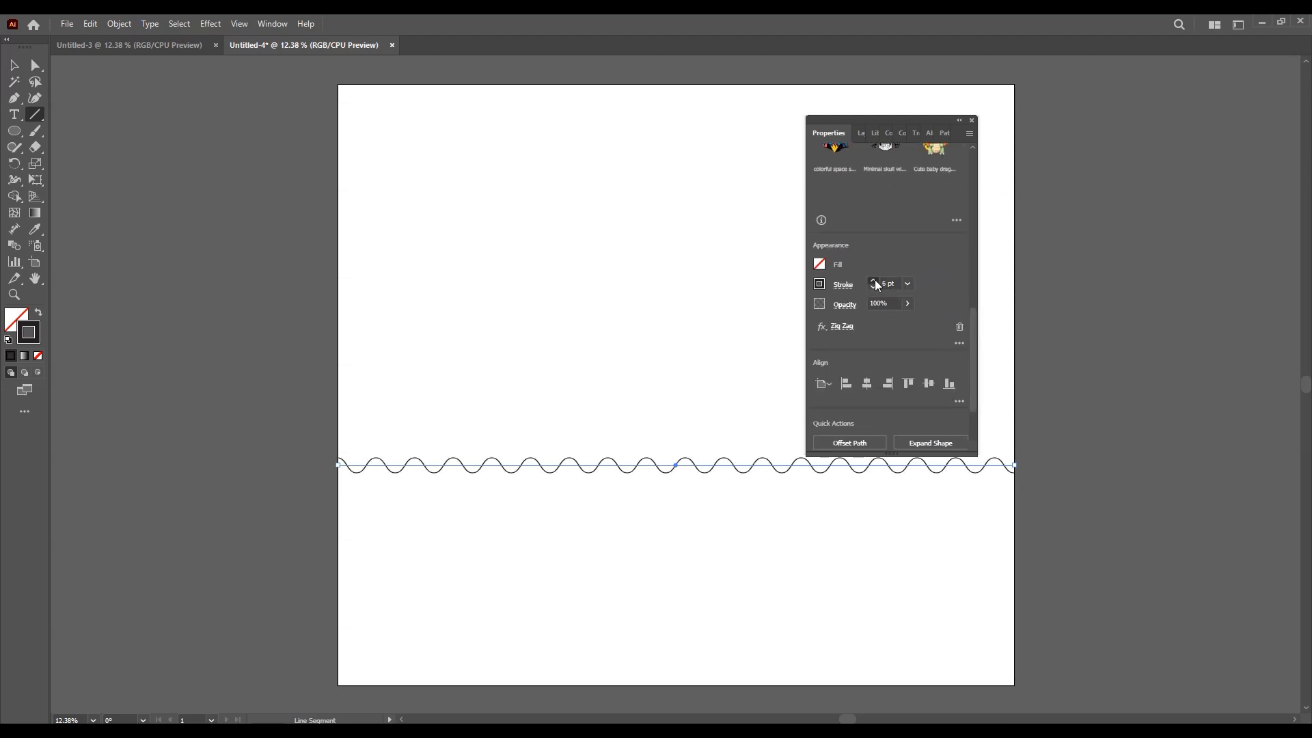
{"action": "left_click", "coordinate": [874, 281]}
{"action": "left_click", "coordinate": [874, 281]}
{"action": "left_click", "coordinate": [875, 280]}
{"action": "left_click", "coordinate": [875, 281]}
{"action": "left_click", "coordinate": [874, 281]}
{"action": "left_click", "coordinate": [874, 281]}
{"action": "left_click", "coordinate": [874, 281]}
{"action": "left_click", "coordinate": [874, 281]}
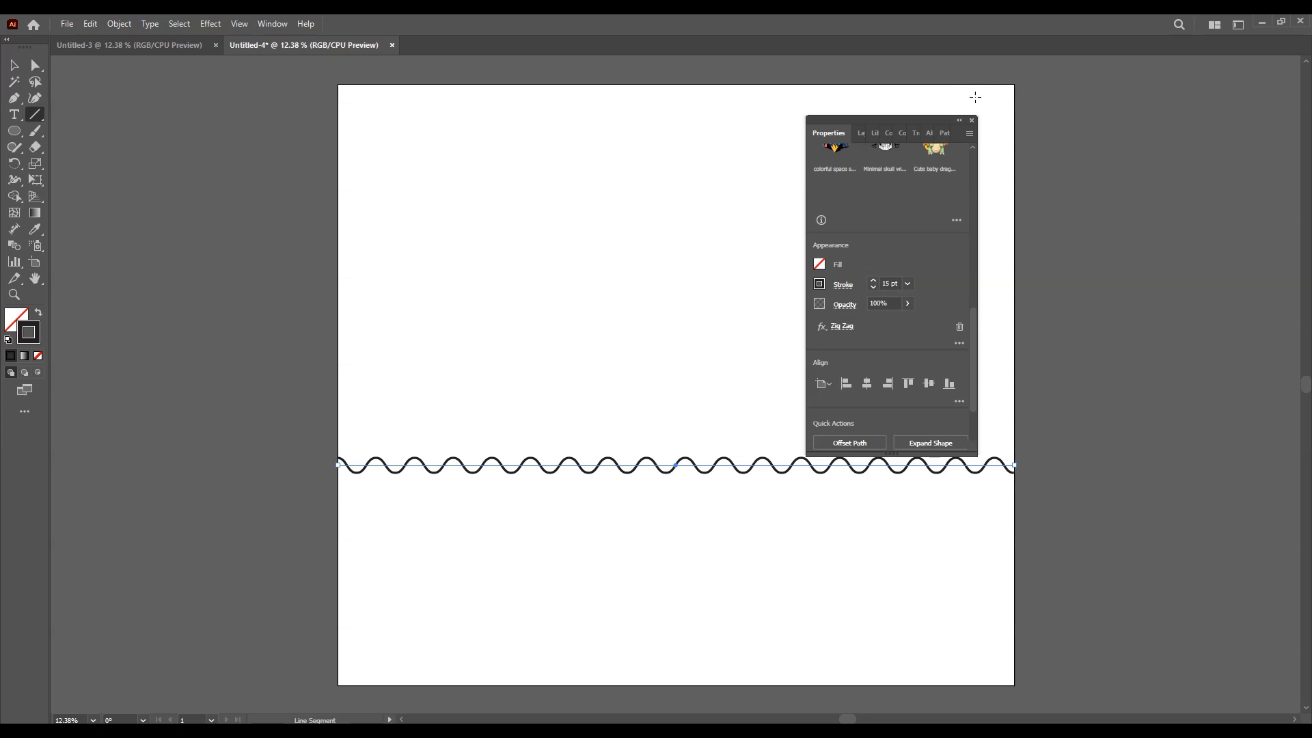
{"action": "left_click", "coordinate": [972, 121]}
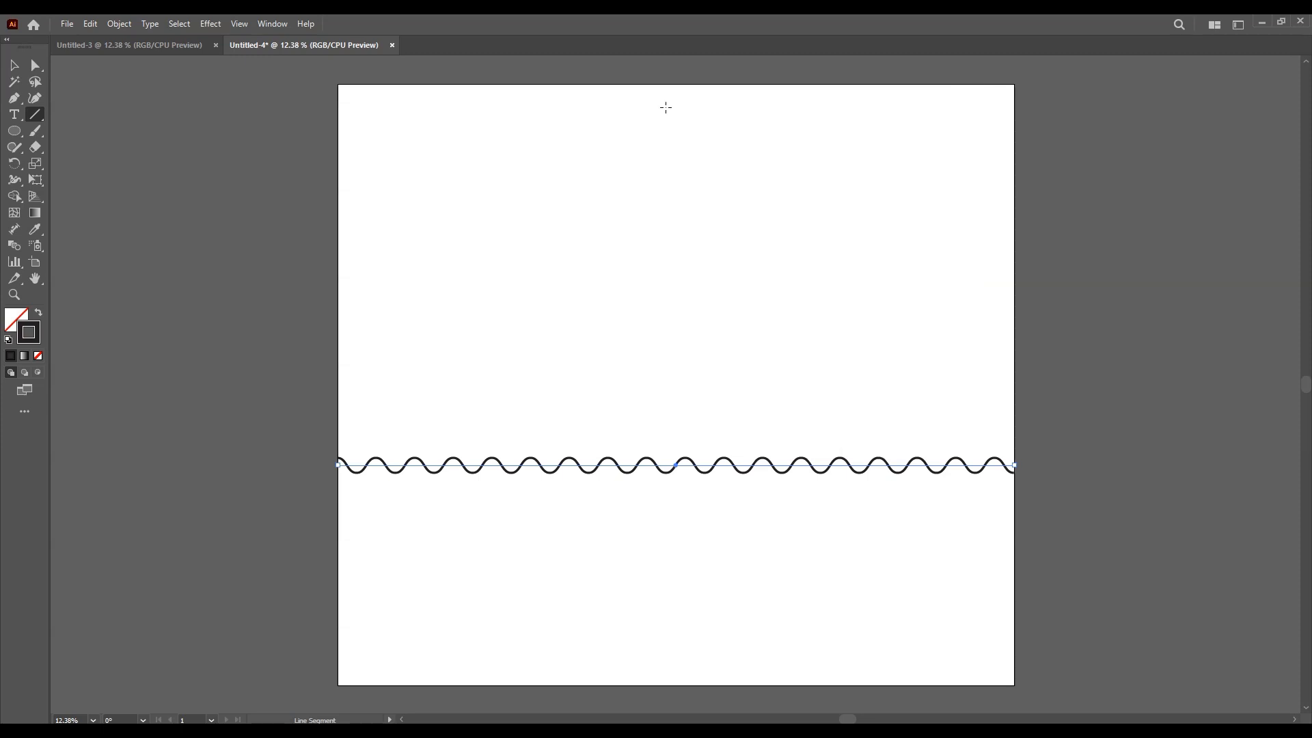
Expand the appearance of the zig-zag line into an editable wavy path and deselect it.
{"action": "left_click", "coordinate": [210, 24]}
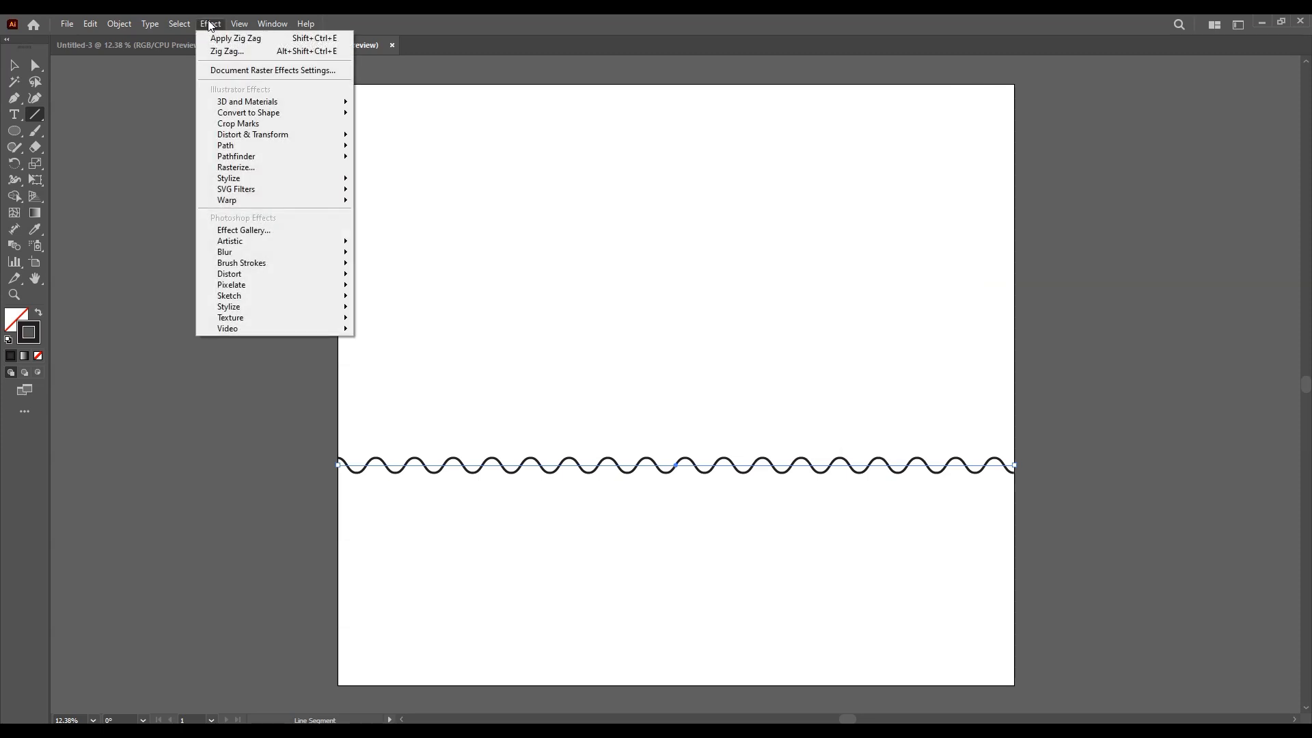
{"action": "left_click", "coordinate": [210, 24]}
{"action": "left_click", "coordinate": [119, 24]}
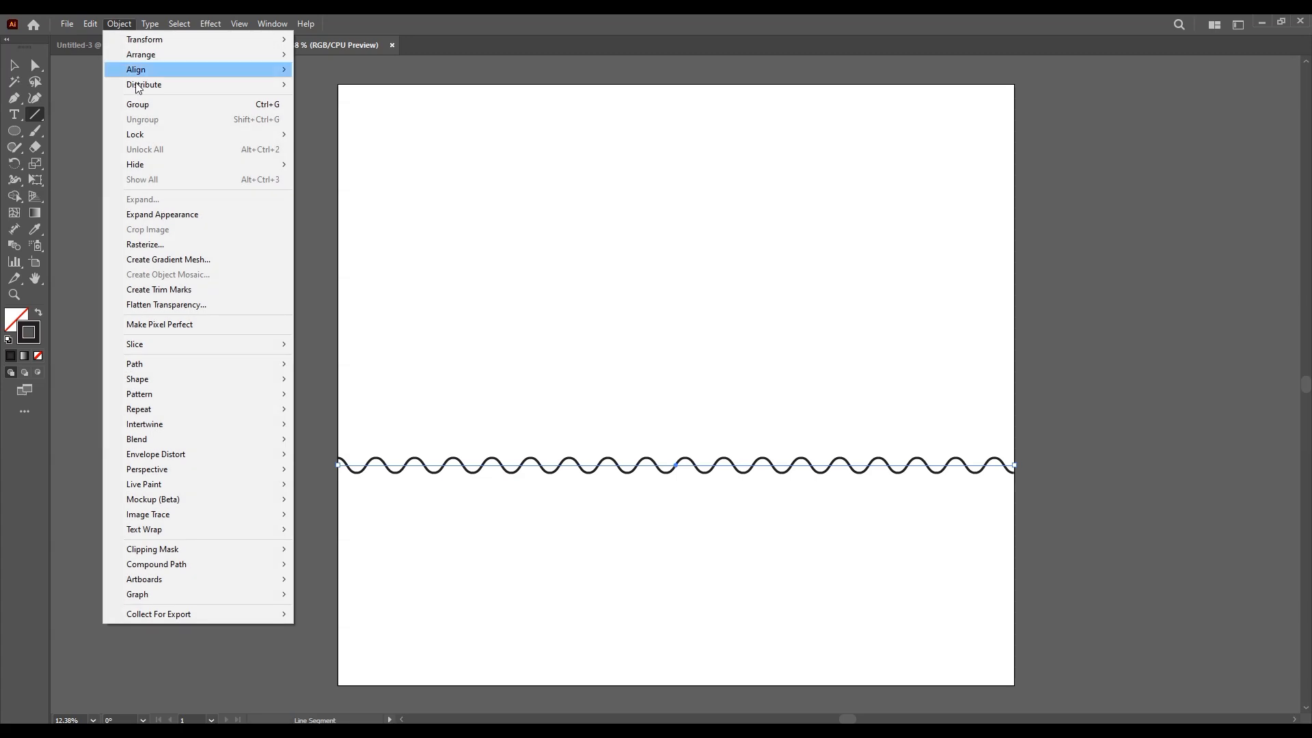
{"action": "left_click", "coordinate": [168, 216]}
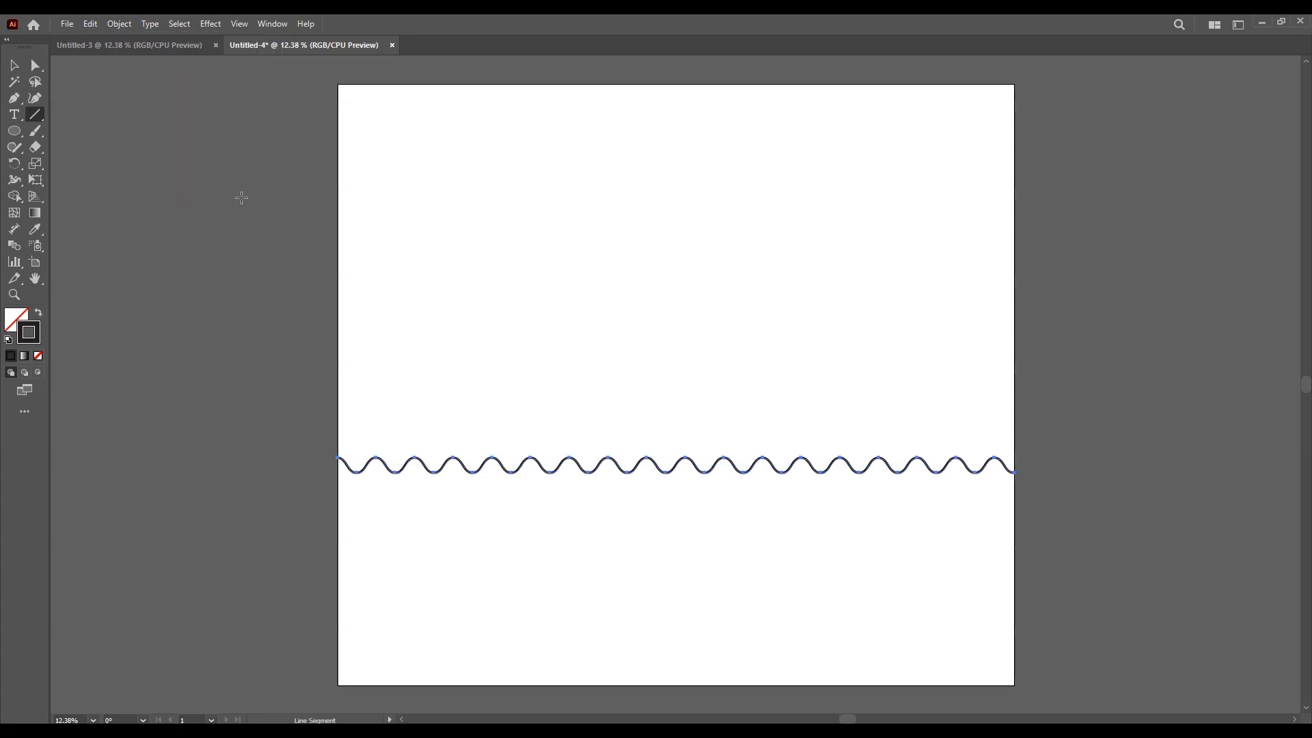
{"action": "left_click", "coordinate": [15, 80]}
{"action": "left_click", "coordinate": [520, 300]}
{"action": "left_click", "coordinate": [14, 65]}
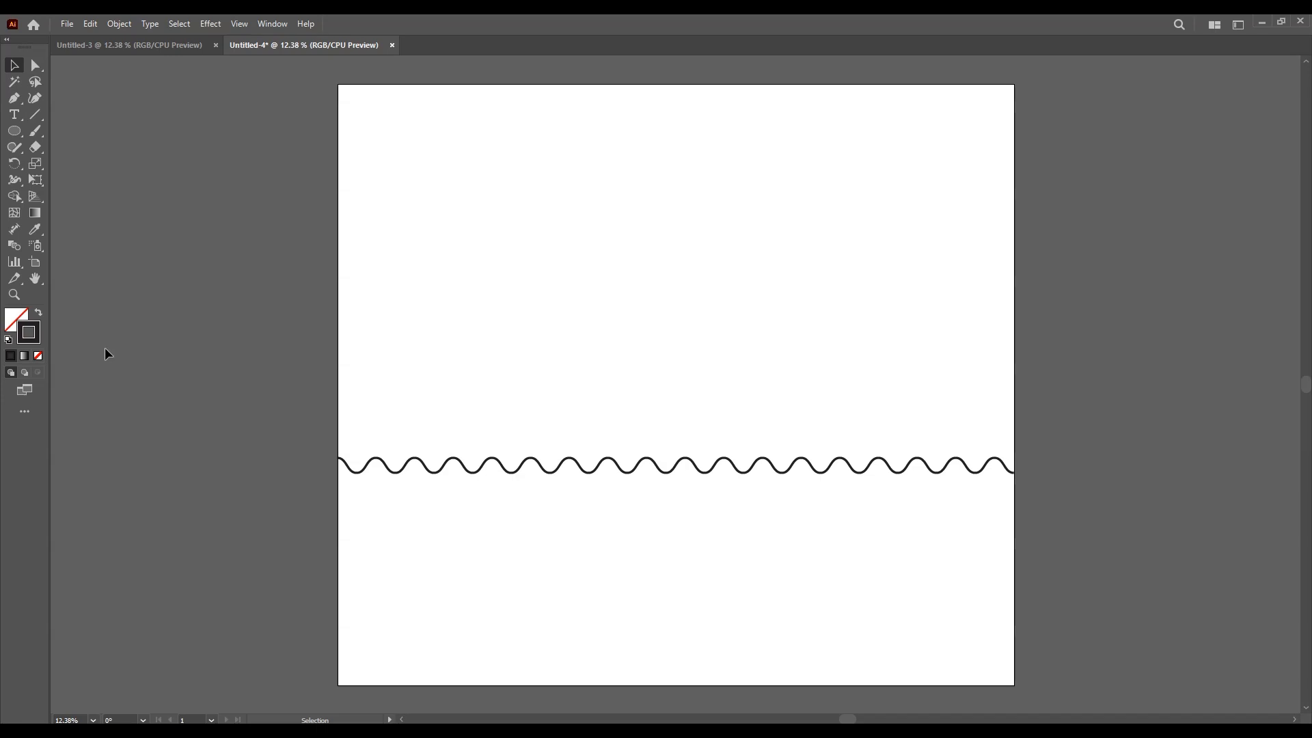
Fill the wavy path with red F90000.
{"action": "left_click", "coordinate": [357, 467]}
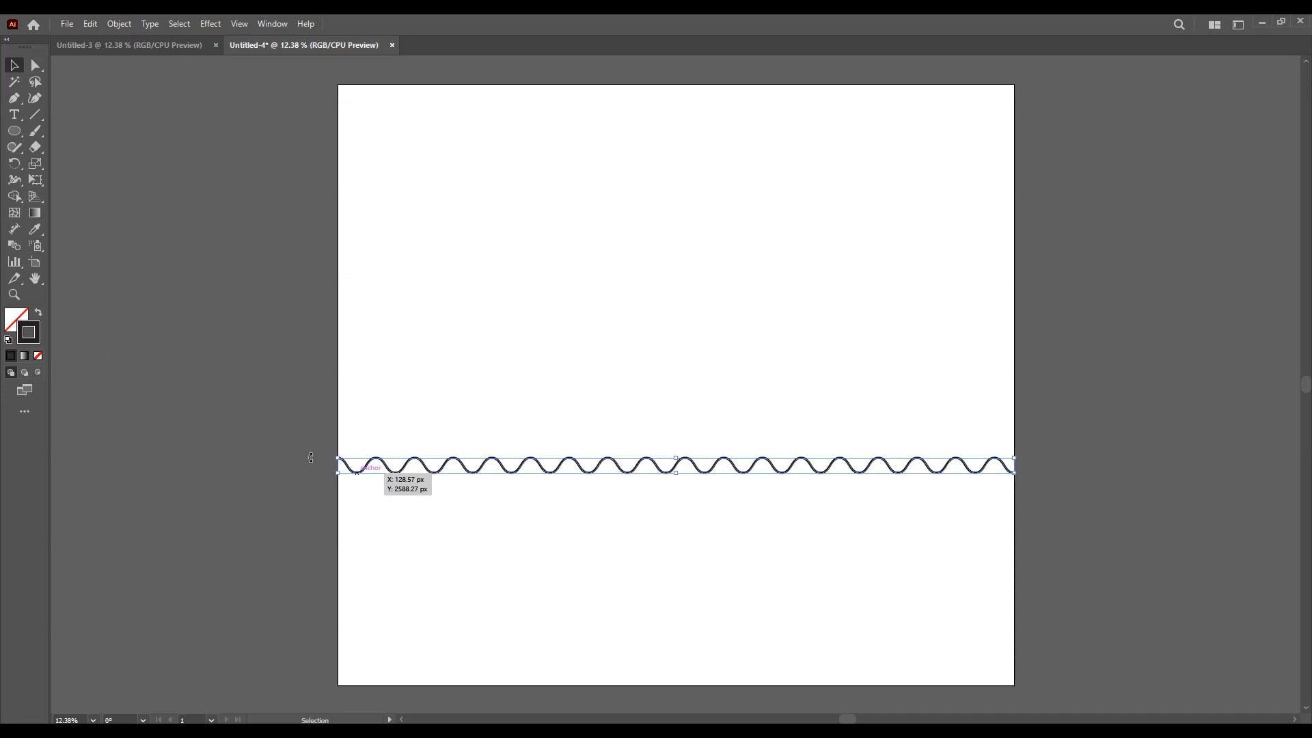
{"action": "double_click", "coordinate": [15, 325]}
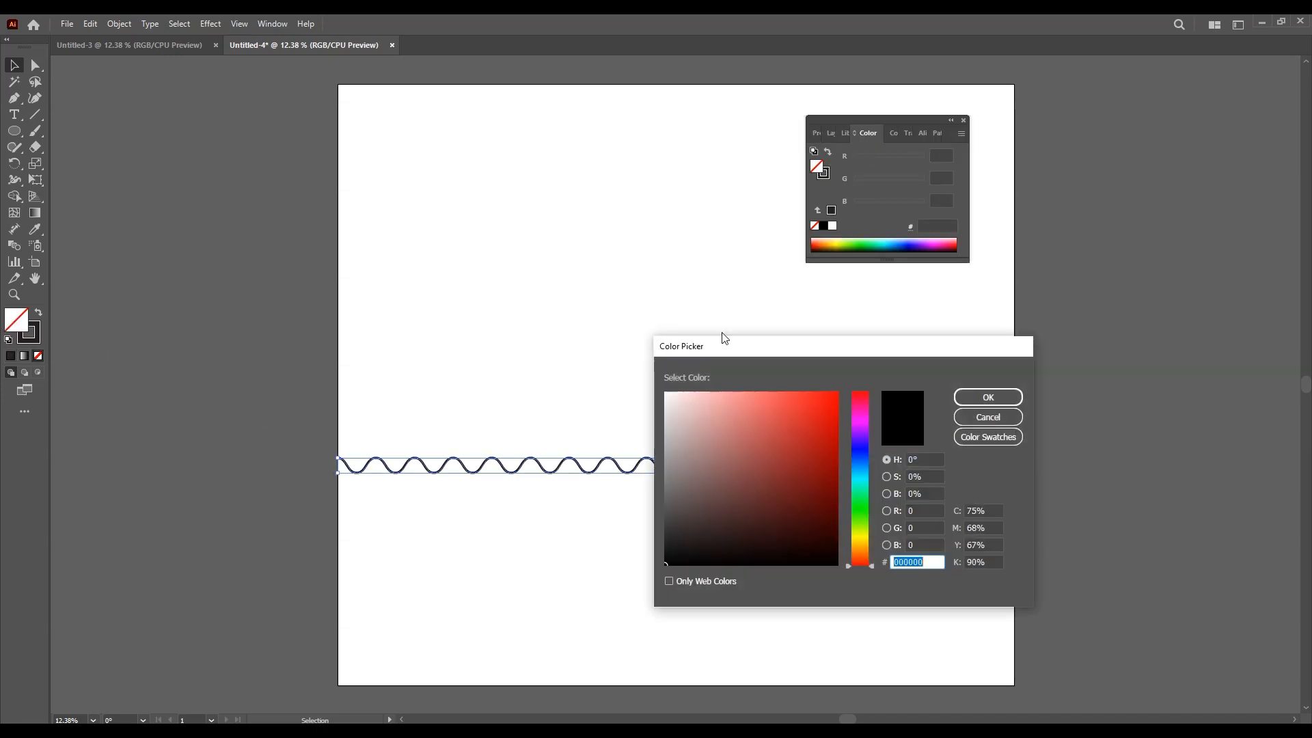
{"action": "left_click_drag", "start_coordinate": [817, 411], "coordinate": [840, 396]}
{"action": "left_click", "coordinate": [1004, 397]}
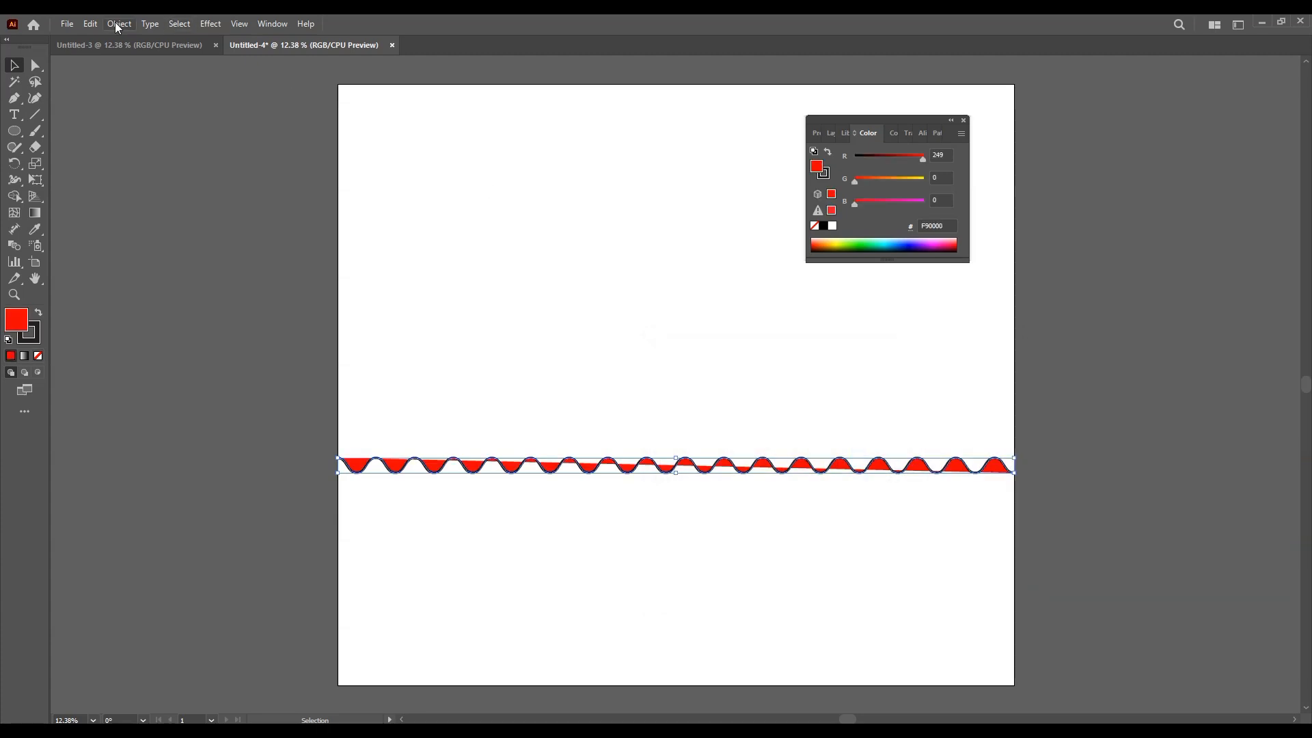
Expand the wavy path with both Fill and Stroke included, and deselect it.
{"action": "left_click", "coordinate": [118, 24]}
{"action": "left_click", "coordinate": [186, 199]}
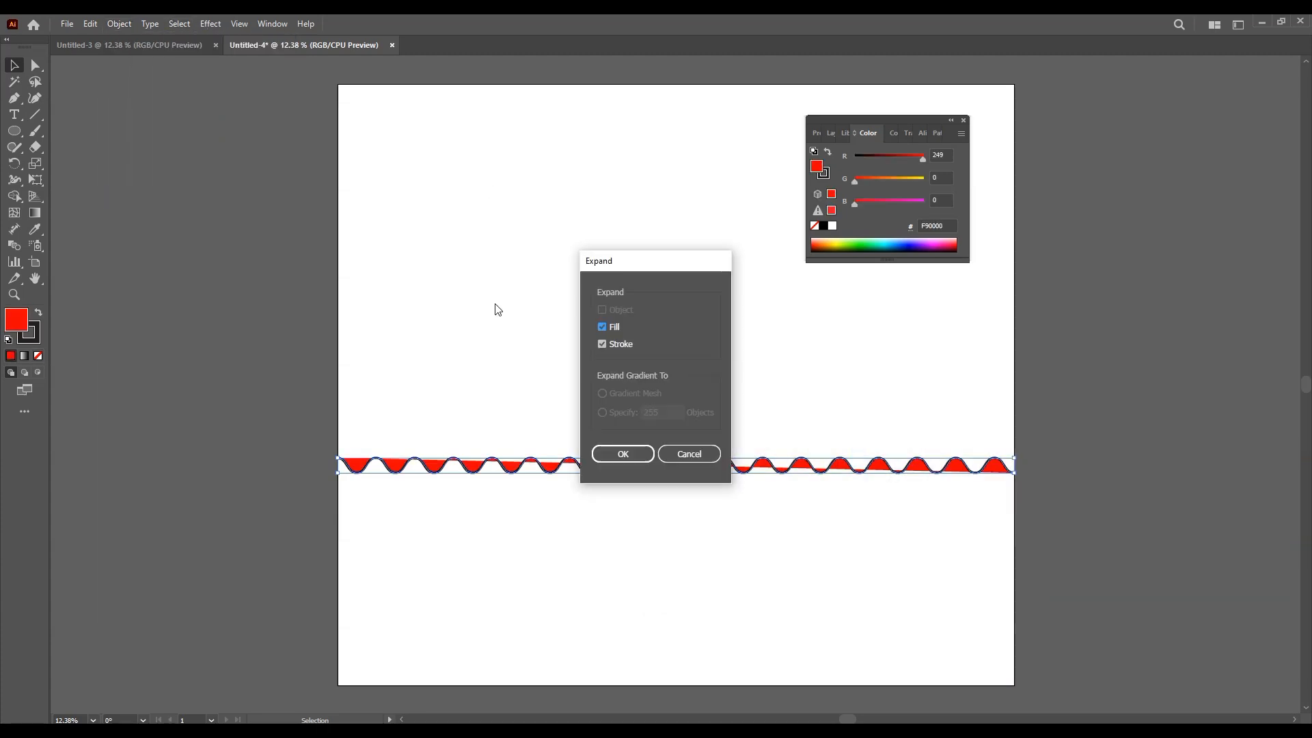
{"action": "left_click", "coordinate": [627, 457]}
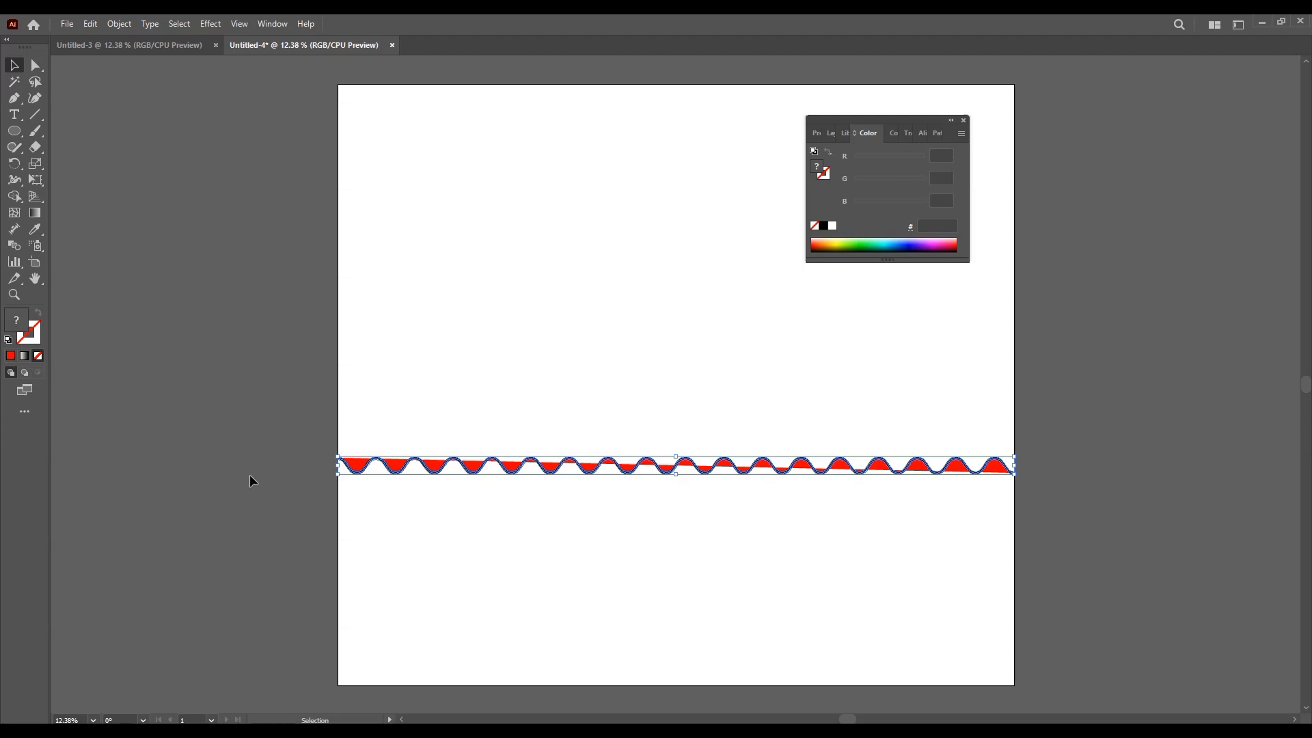
{"action": "left_click", "coordinate": [281, 482]}
Isolate the expanded wave group, set the red shape's fill to None, and exit isolation.
{"action": "double_click", "coordinate": [359, 467]}
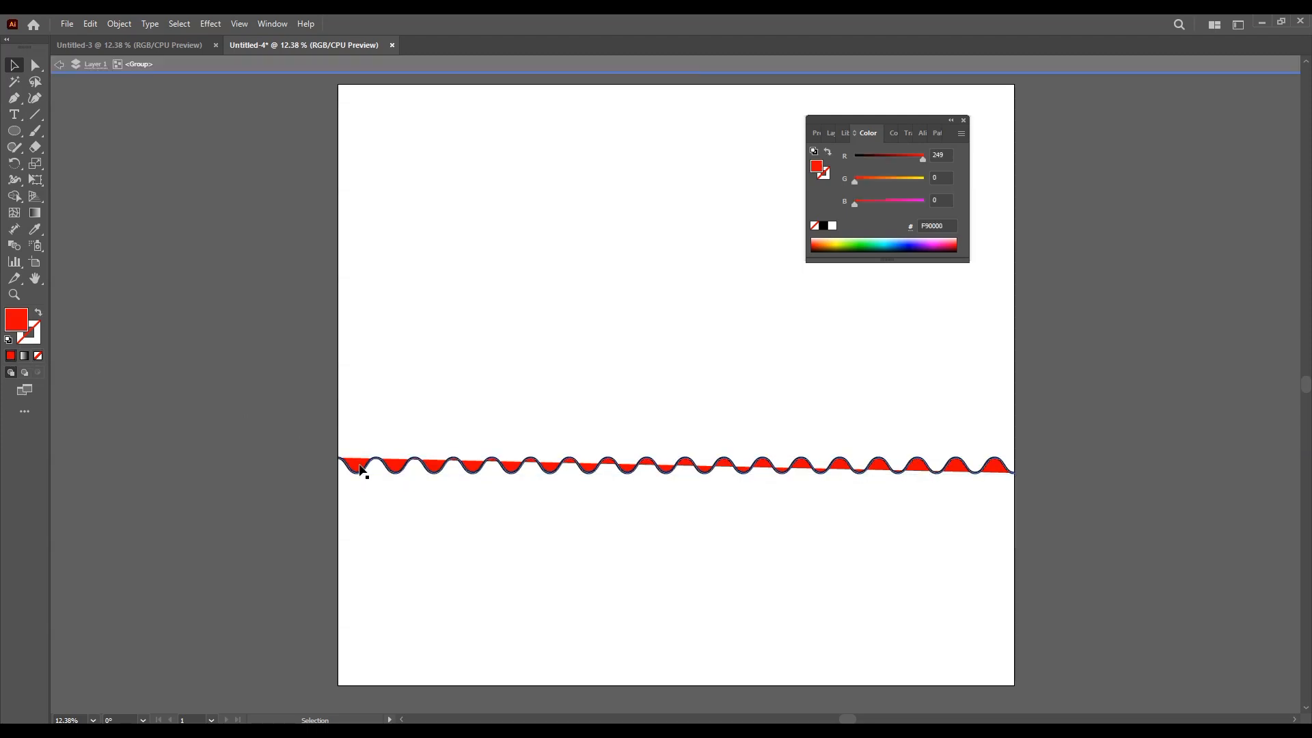
{"action": "left_click", "coordinate": [361, 470]}
{"action": "left_click", "coordinate": [39, 356]}
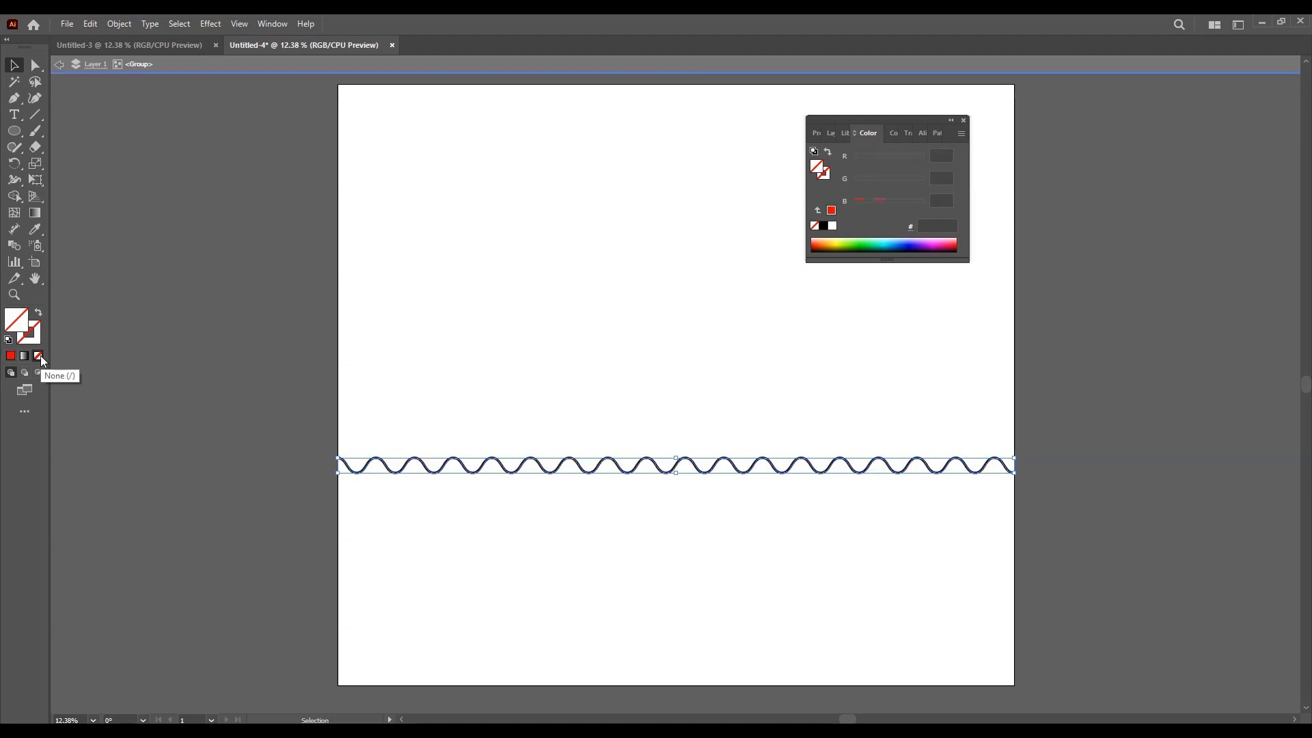
{"action": "double_click", "coordinate": [417, 556]}
Draw a rectangle across the full artboard width, from the wave's crests down to the artboard's lower edge.
{"action": "left_click", "coordinate": [429, 470]}
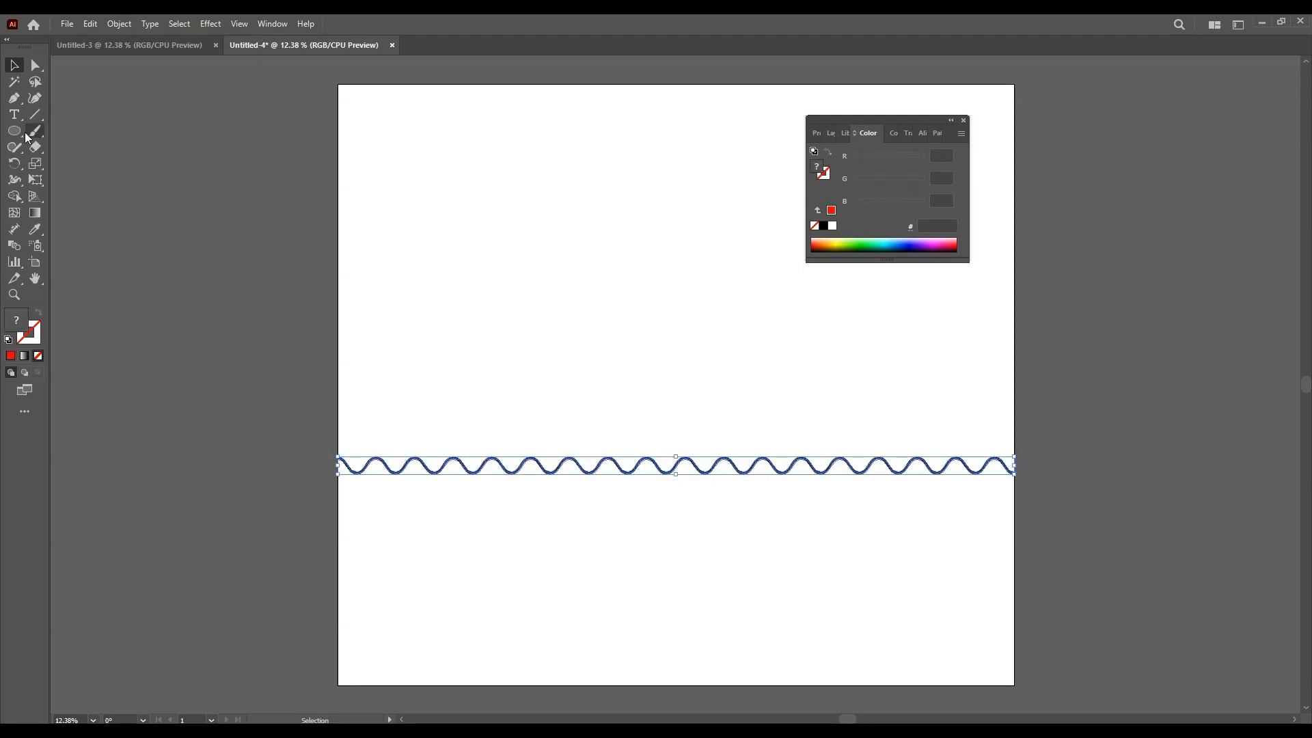
{"action": "left_click_drag", "start_coordinate": [29, 138], "coordinate": [51, 132]}
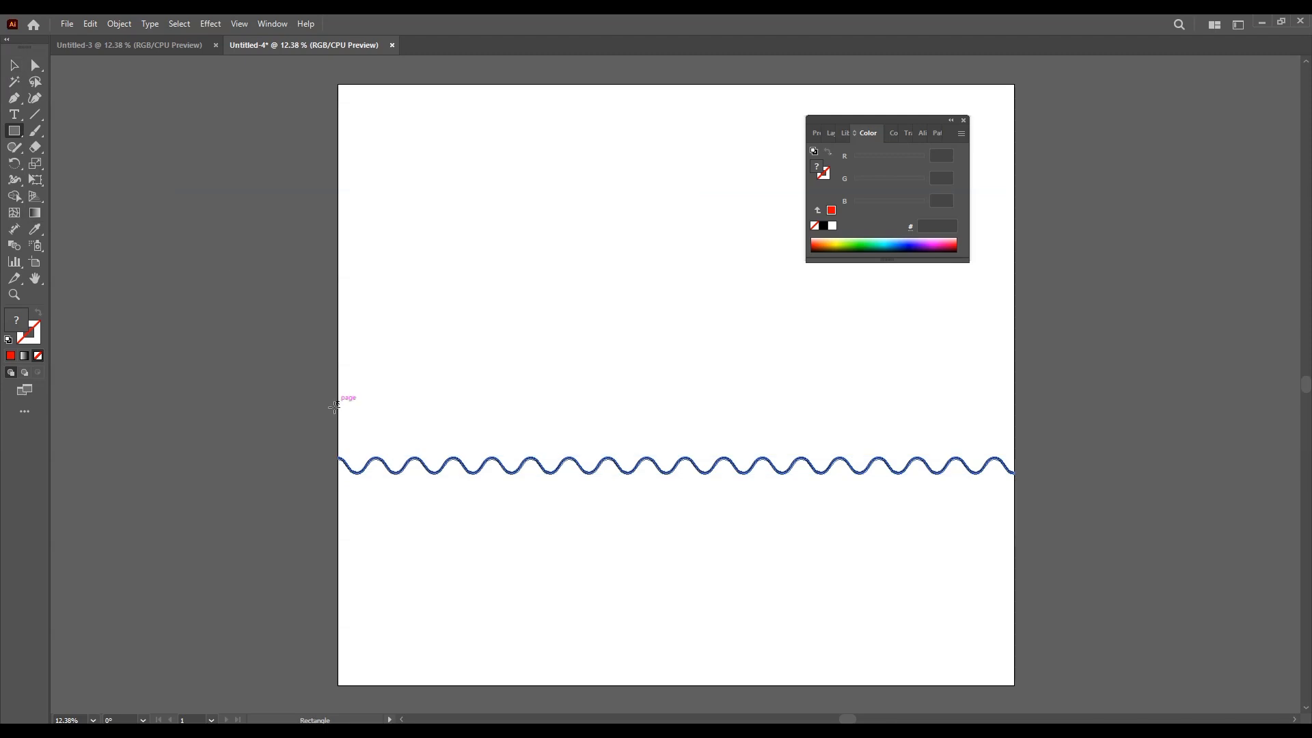
{"action": "left_click_drag", "start_coordinate": [340, 458], "coordinate": [1015, 684]}
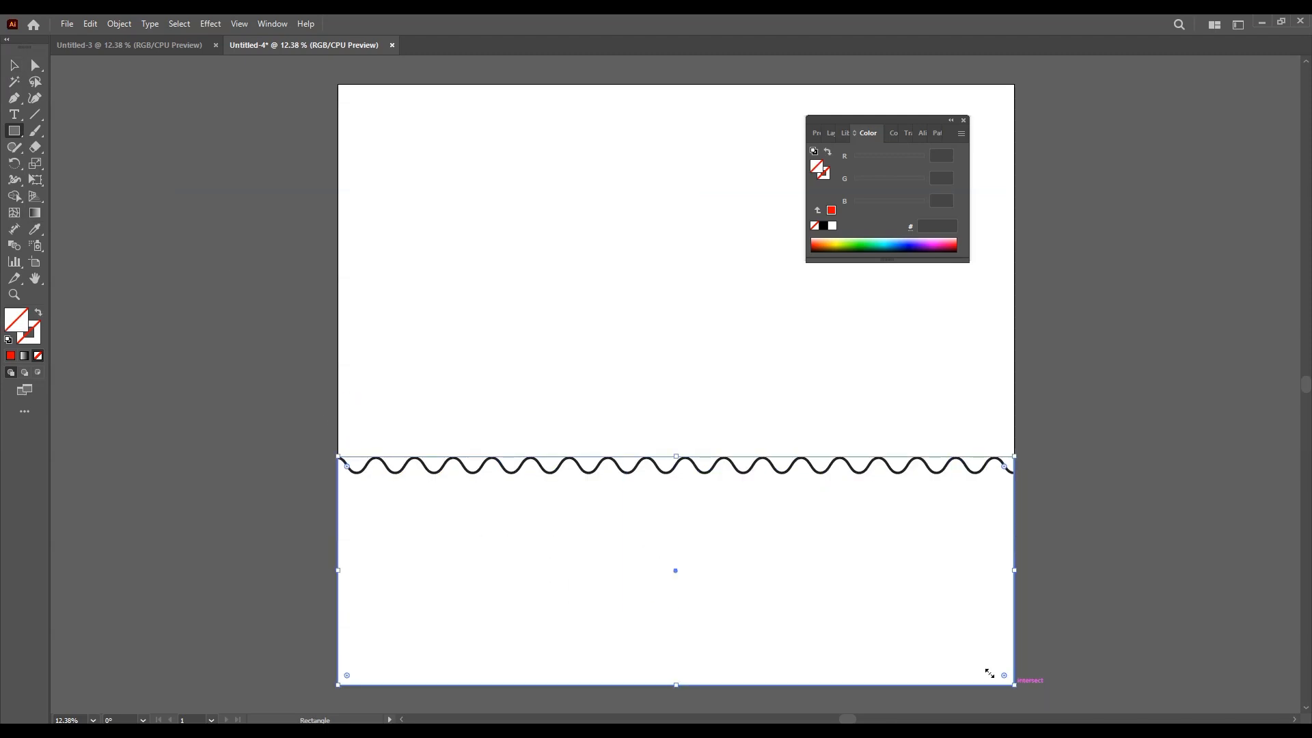
Fill the rectangle with dark blue 10195B.
{"action": "double_click", "coordinate": [23, 326]}
{"action": "left_click", "coordinate": [860, 461]}
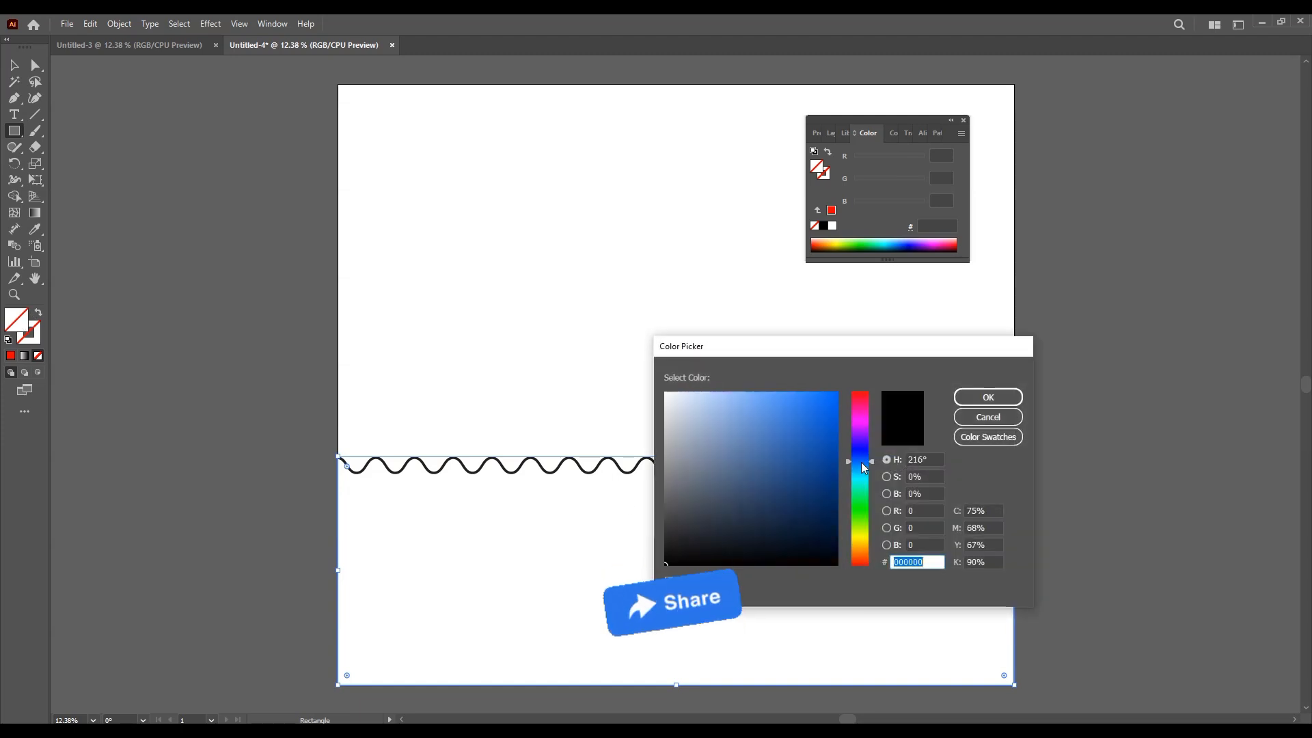
{"action": "left_click", "coordinate": [797, 498]}
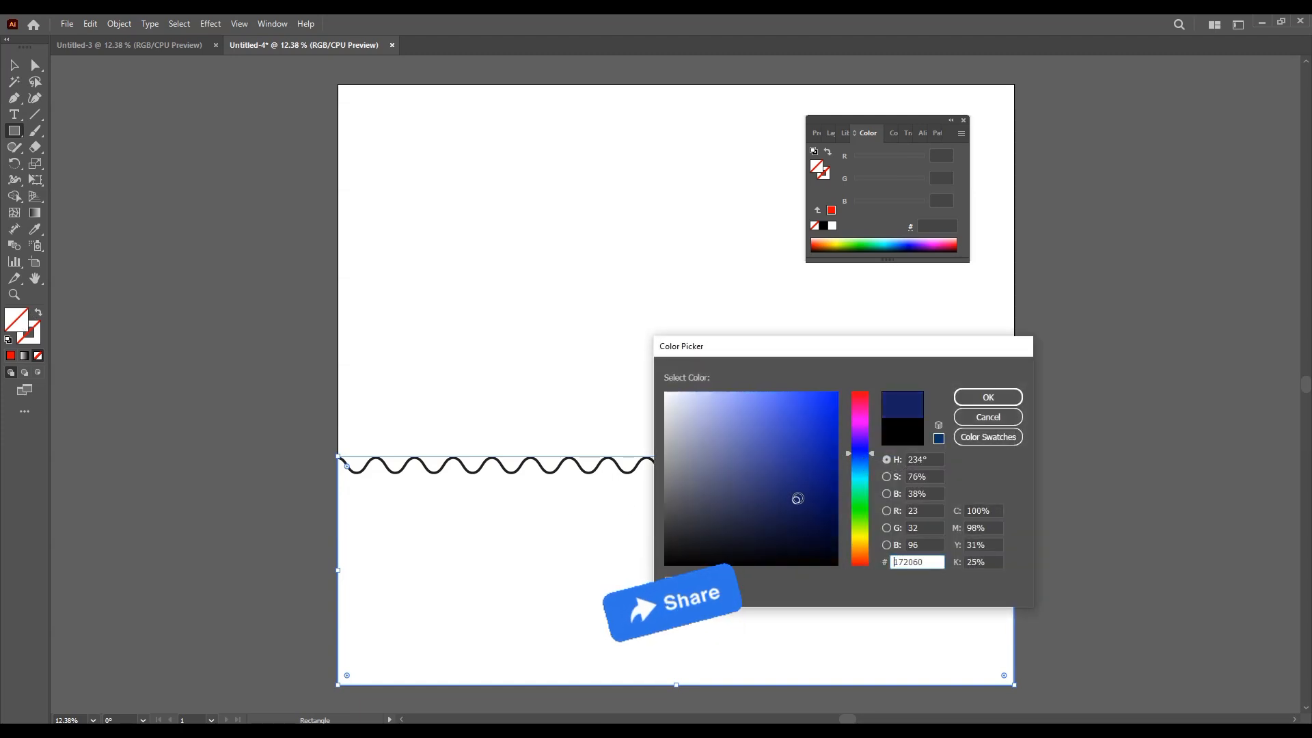
{"action": "mouse_move", "coordinate": [797, 497]}
{"action": "left_mouse_down"}
{"action": "mouse_move", "coordinate": [972, 411]}
{"action": "mouse_move", "coordinate": [796, 490]}
{"action": "mouse_move", "coordinate": [808, 503]}
{"action": "left_mouse_up"}
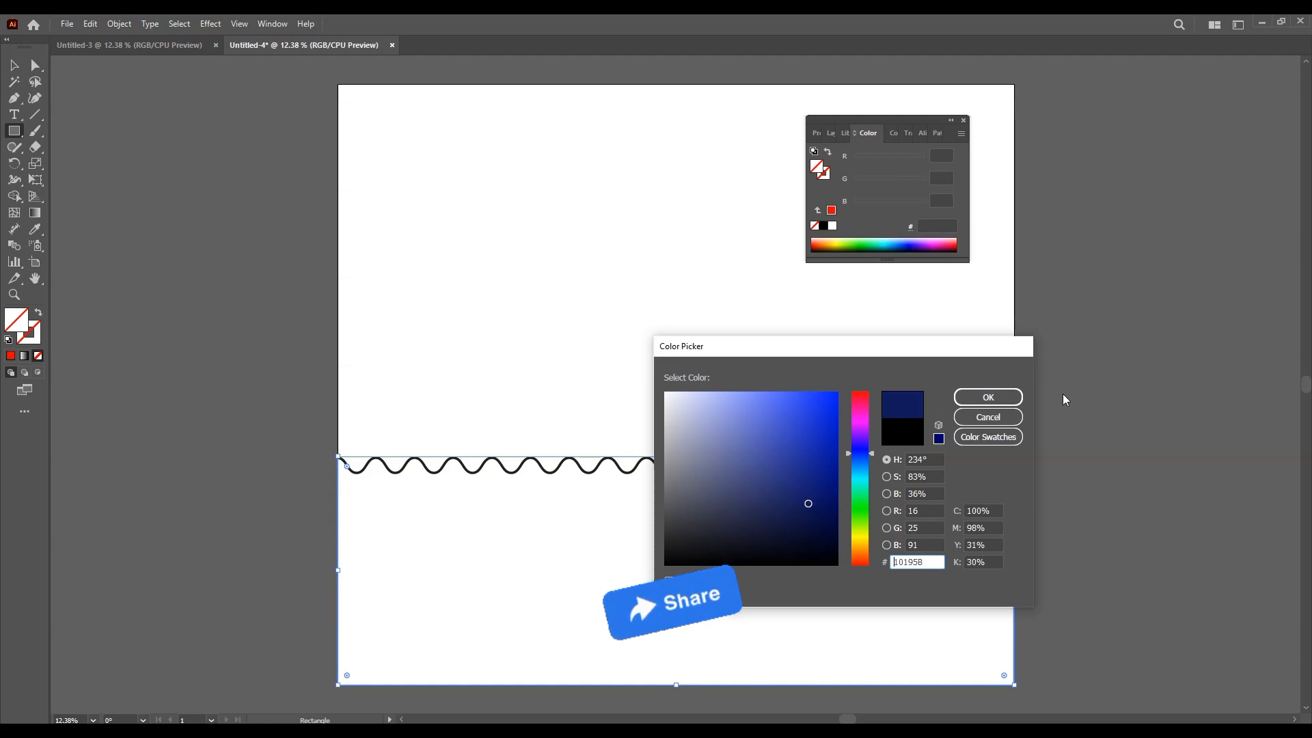
{"action": "left_click", "coordinate": [1020, 399]}
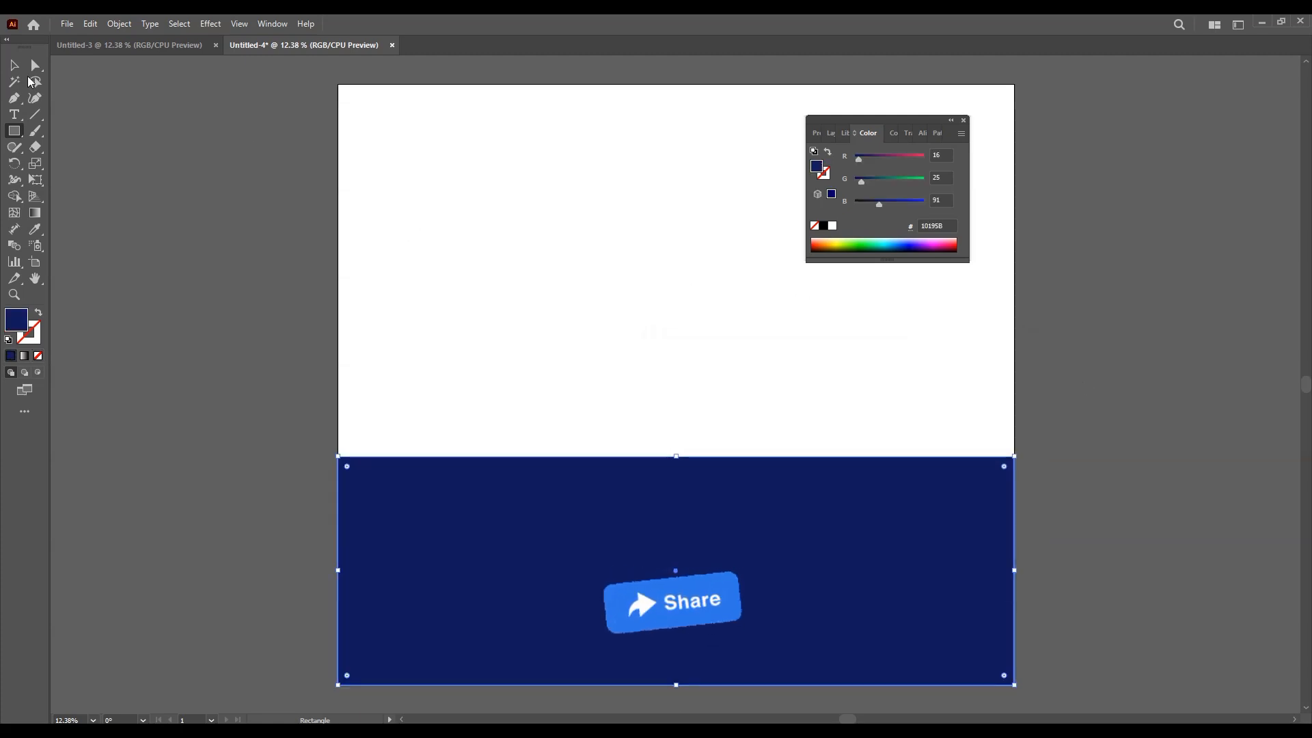
Send the dark blue rectangle to the back, behind the wavy line.
{"action": "left_click", "coordinate": [14, 65]}
{"action": "right_click", "coordinate": [462, 495]}
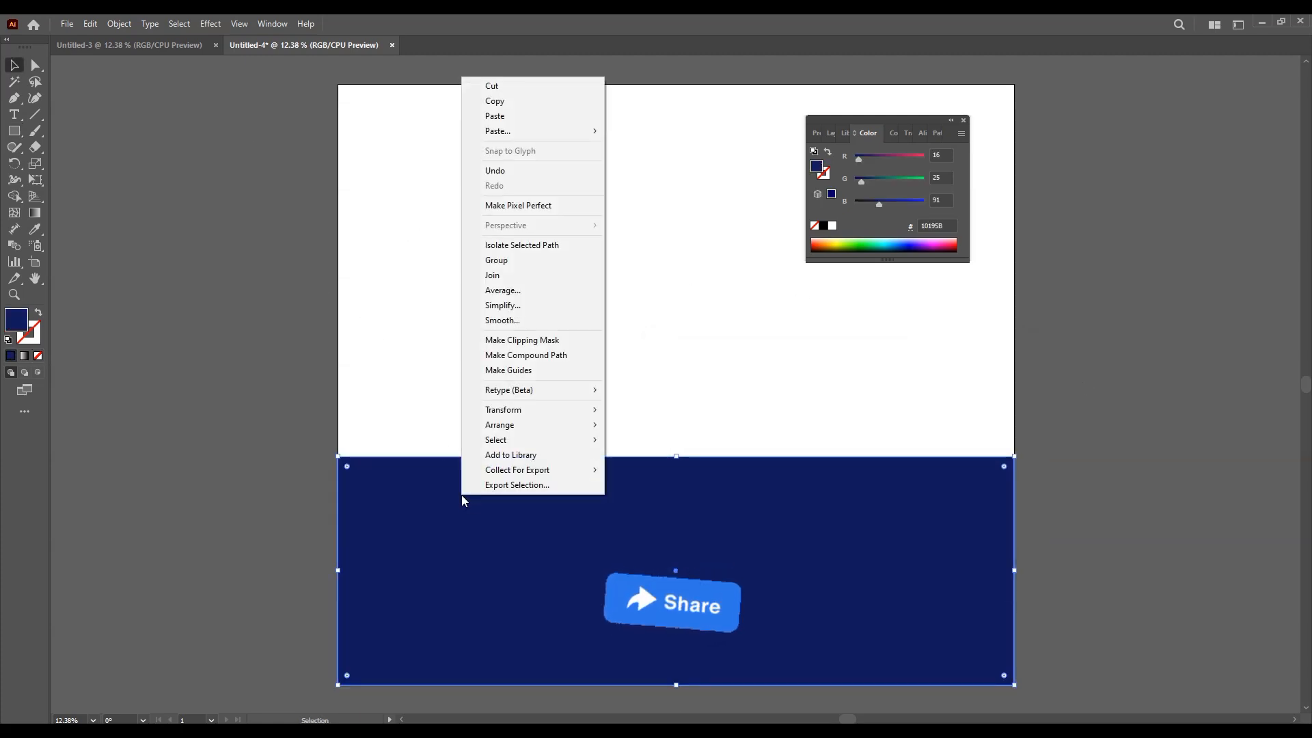
{"action": "mouse_move", "coordinate": [531, 425]}
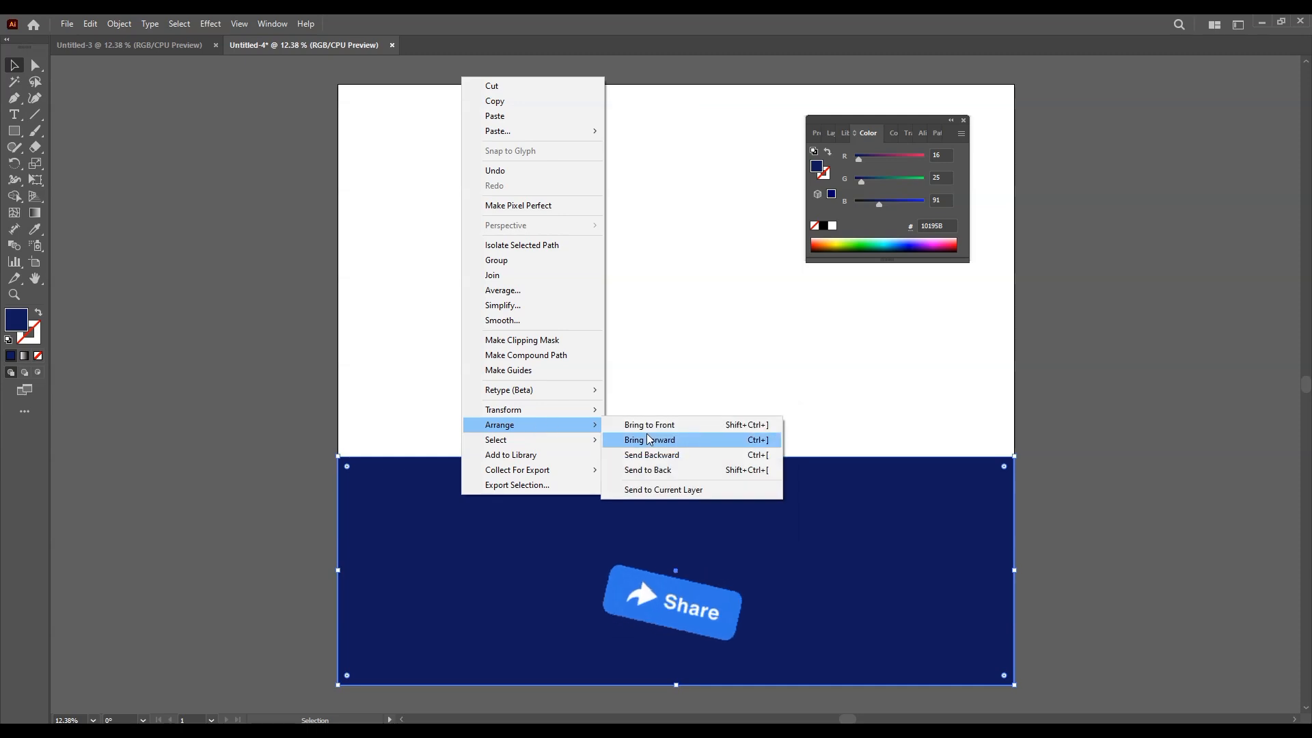
{"action": "left_click", "coordinate": [662, 470]}
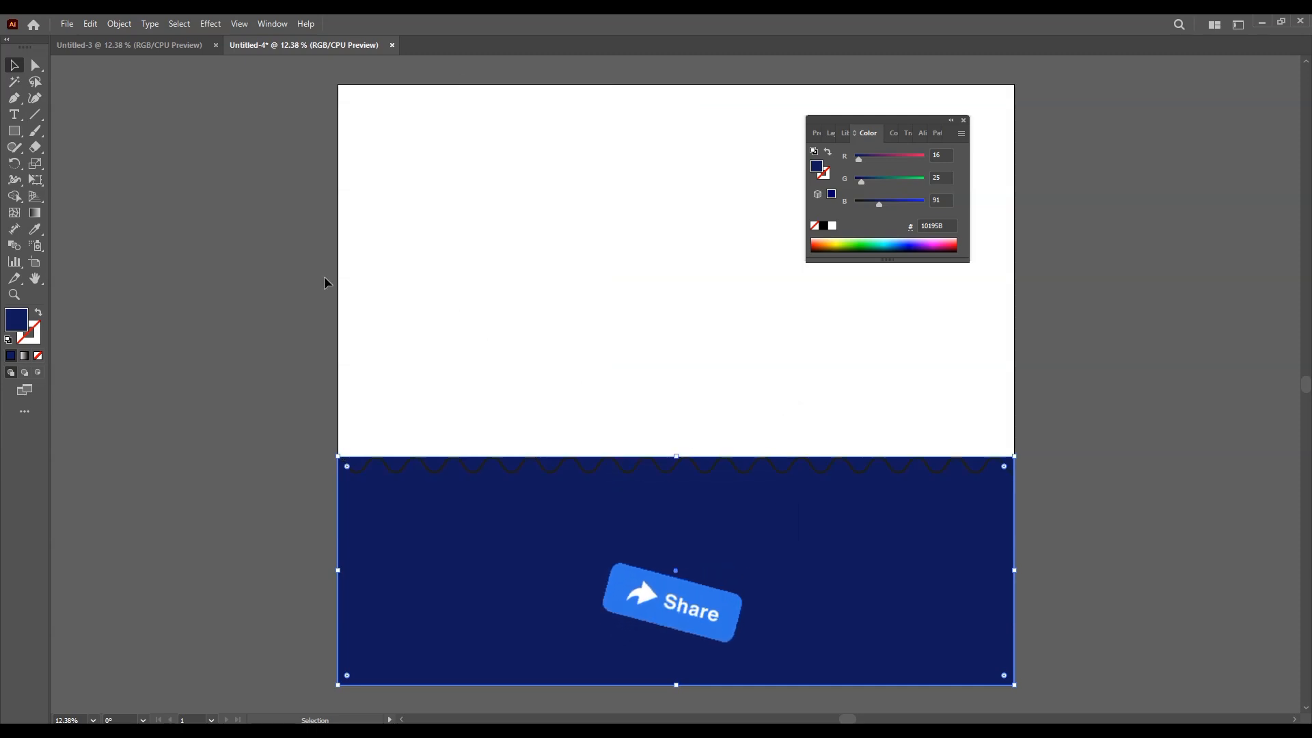
Use Shape Builder to remove the rectangle areas above the wavy line, leaving a wavy upper edge, and deselect the result.
{"action": "left_click", "coordinate": [393, 467]}
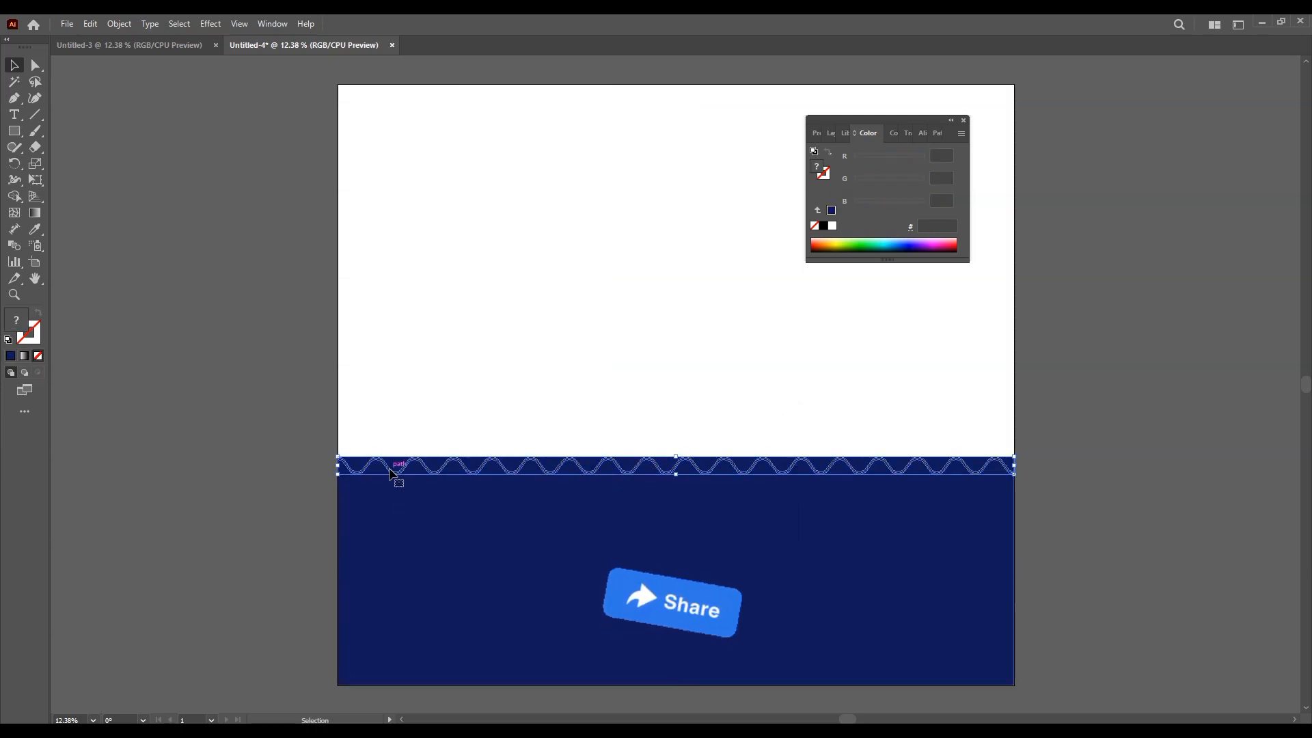
{"action": "key", "text": "ctrl+a"}
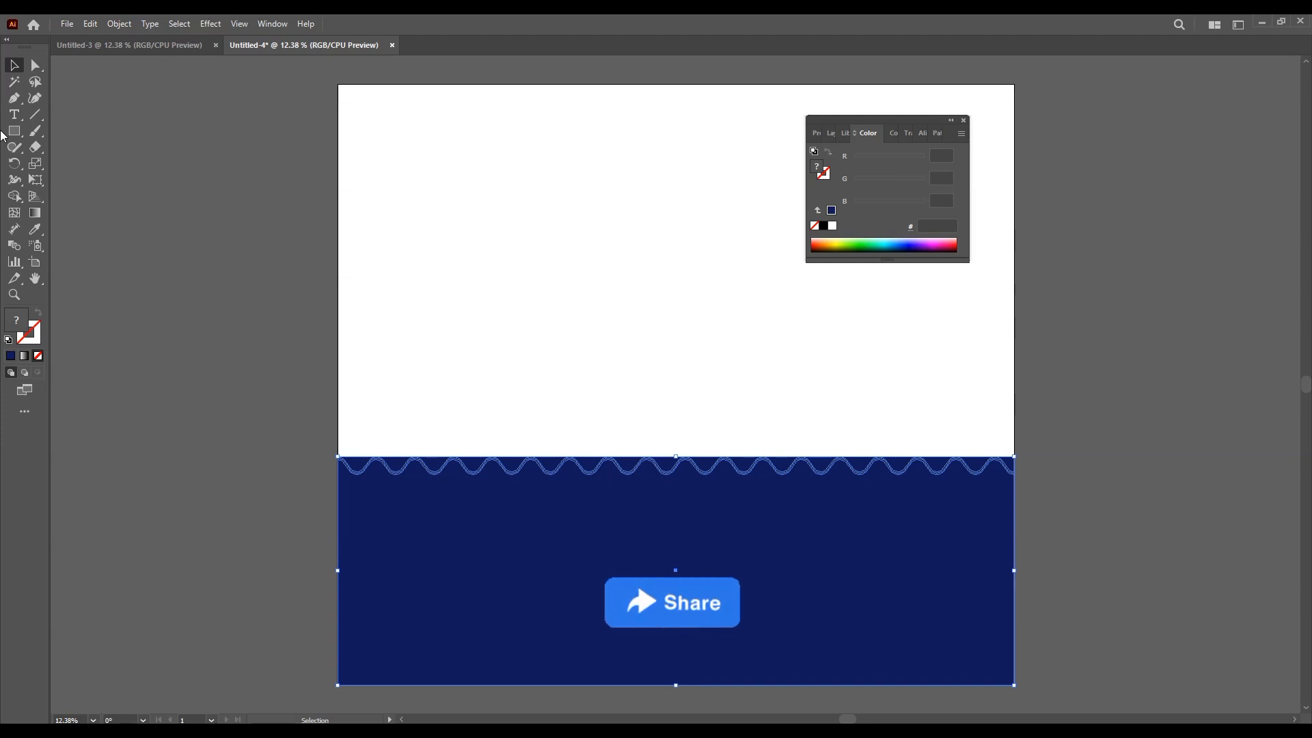
{"action": "left_click", "coordinate": [14, 197]}
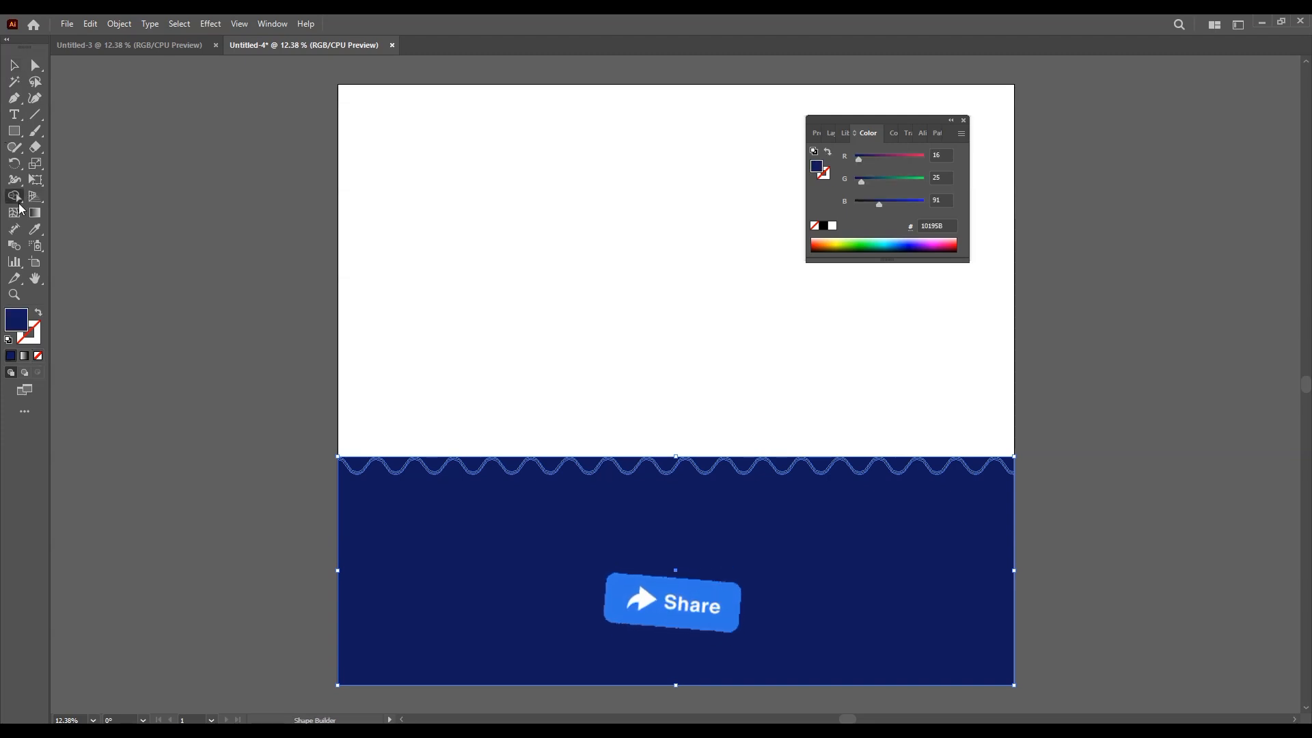
{"action": "left_click", "coordinate": [356, 466], "text": "alt"}
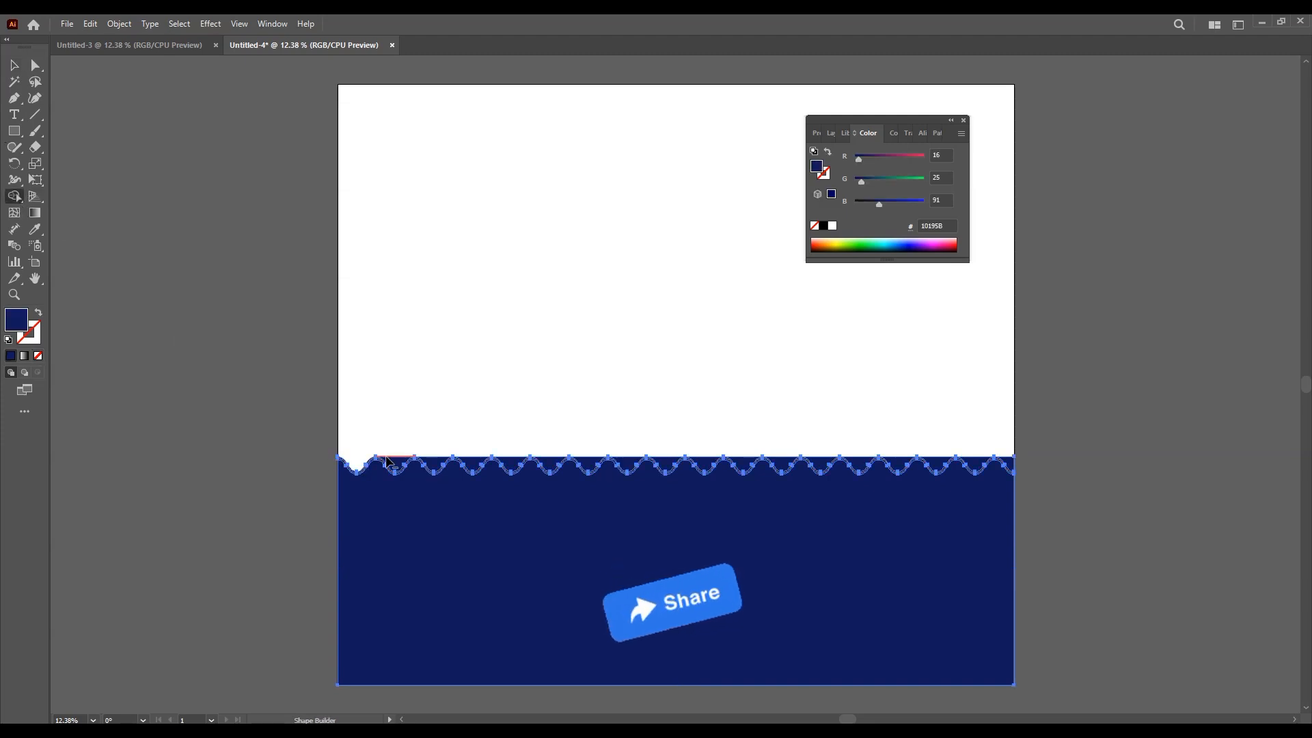
{"action": "left_click", "coordinate": [396, 465], "text": "alt"}
{"action": "left_click", "coordinate": [435, 464], "text": "alt"}
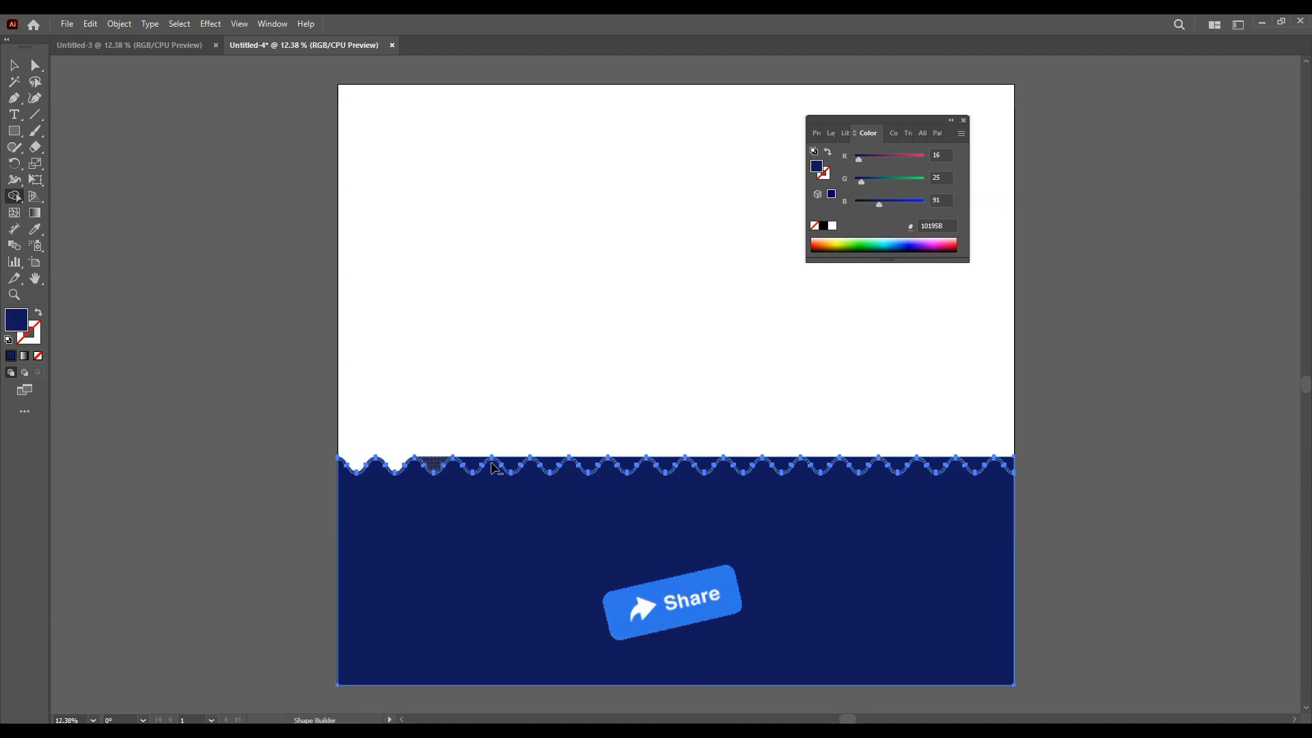
{"action": "left_click", "coordinate": [477, 464], "text": "alt"}
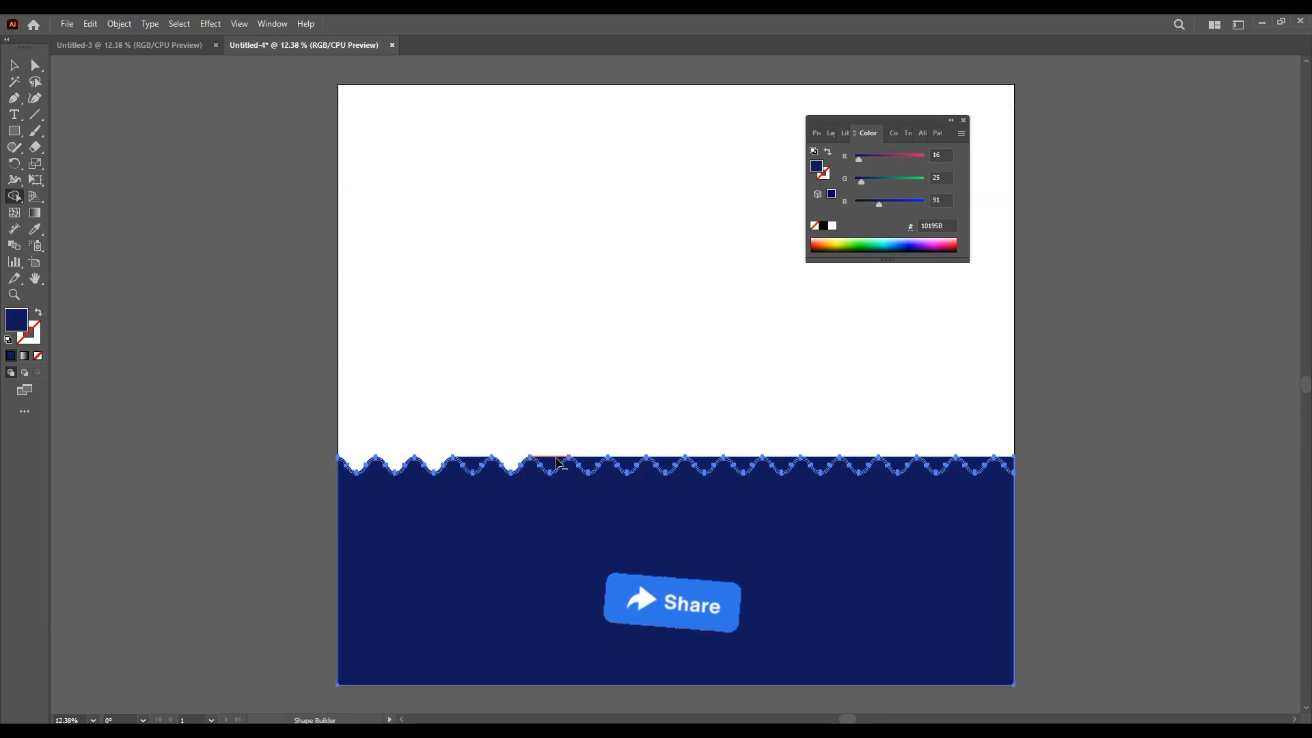
{"action": "left_click", "coordinate": [496, 465], "text": "alt"}
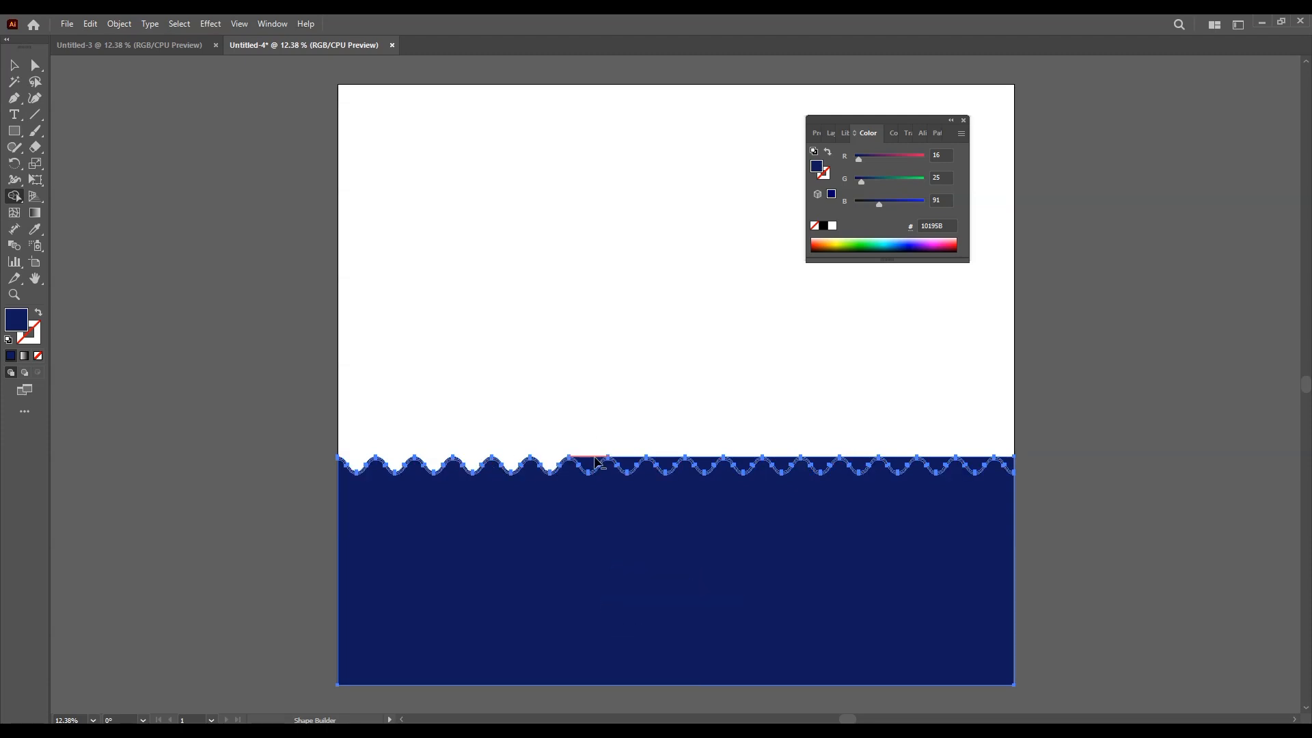
{"action": "left_click", "coordinate": [630, 465], "text": "alt"}
{"action": "left_click", "coordinate": [666, 464], "text": "alt"}
{"action": "left_click", "coordinate": [705, 465], "text": "alt"}
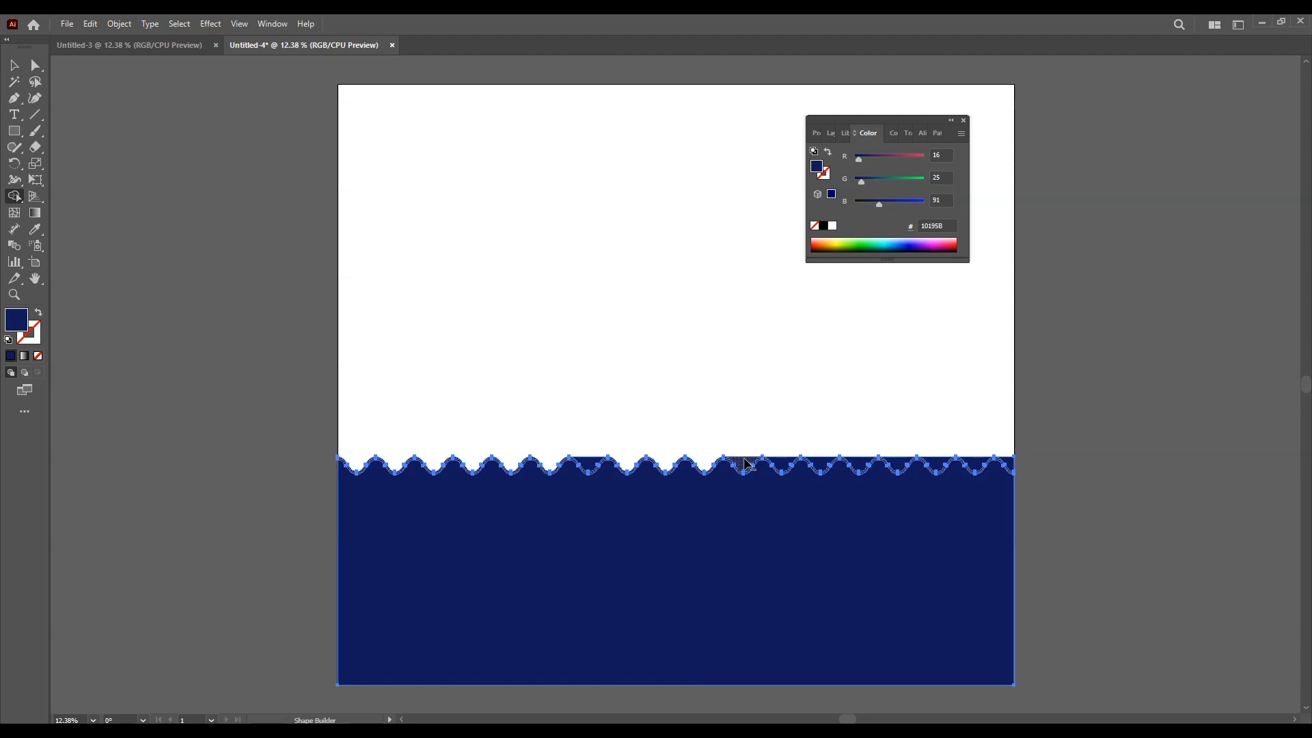
{"action": "left_click", "coordinate": [814, 465], "text": "alt"}
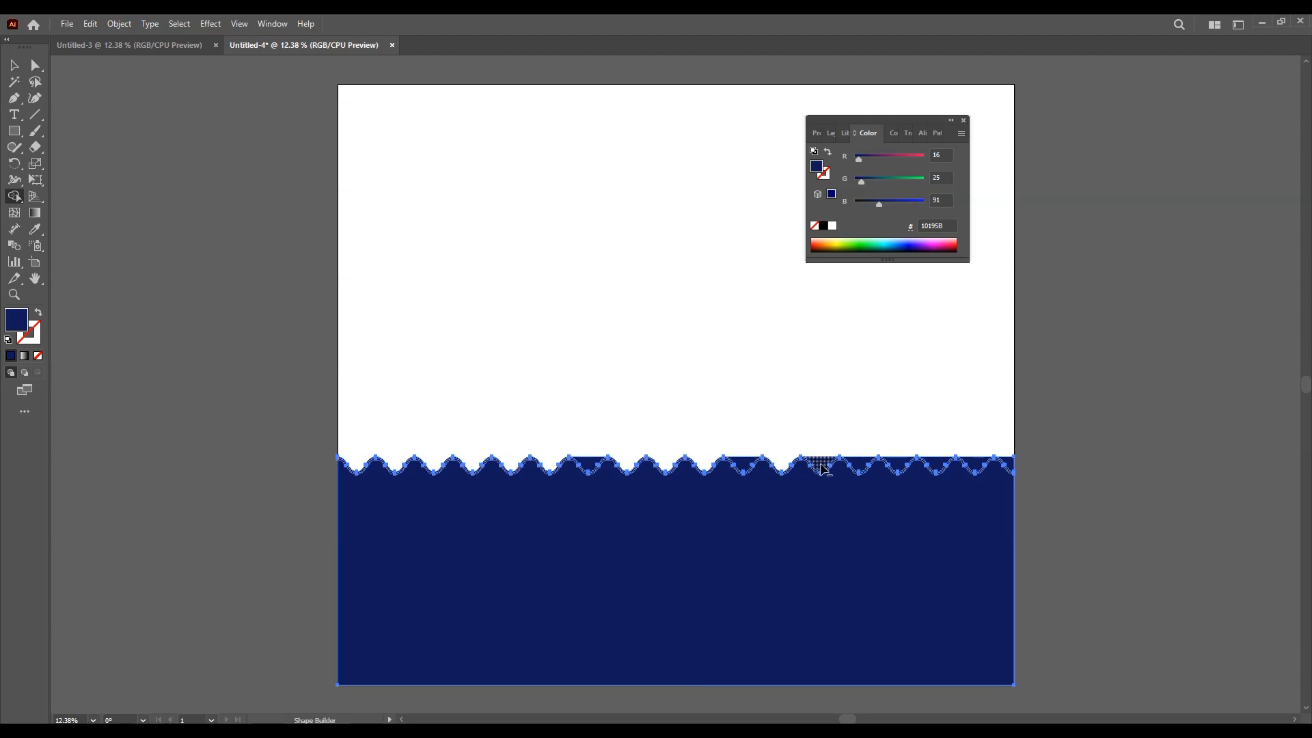
{"action": "left_click", "coordinate": [859, 467], "text": "alt"}
{"action": "left_click", "coordinate": [881, 467], "text": "alt"}
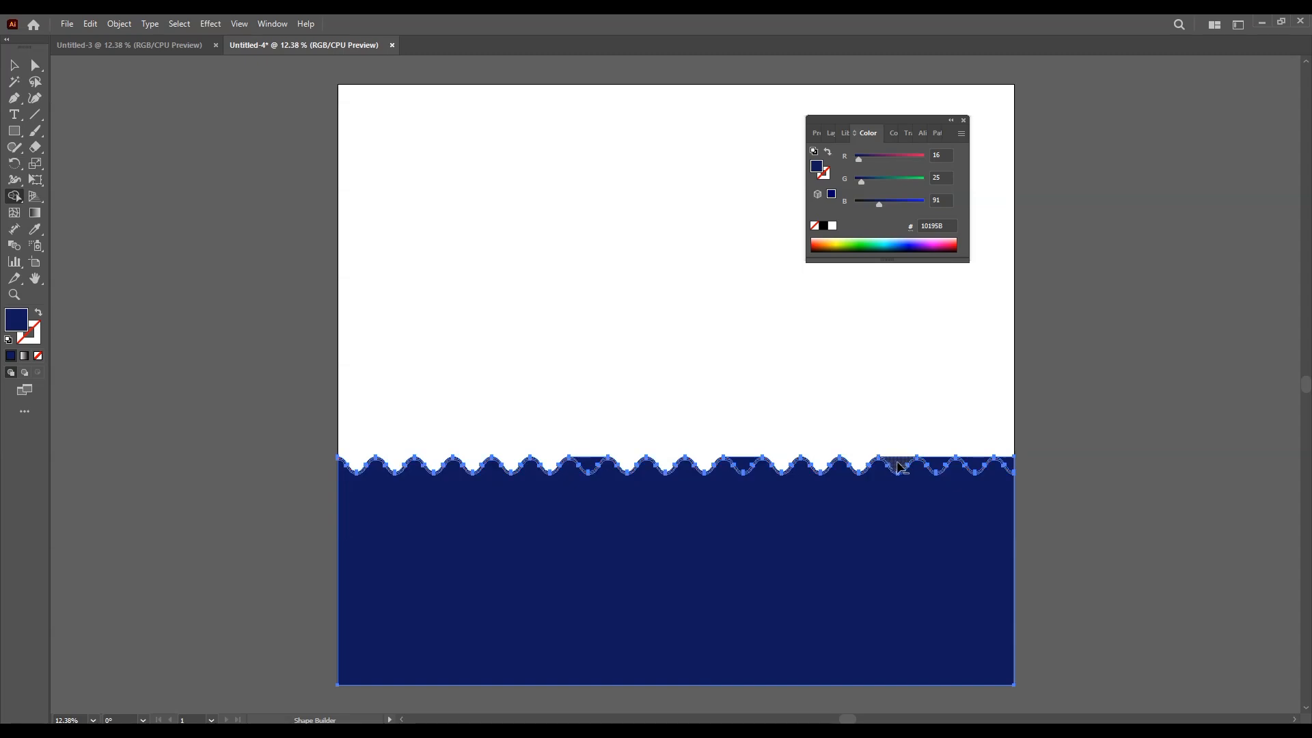
{"action": "left_click", "coordinate": [903, 468], "text": "alt"}
{"action": "left_click", "coordinate": [953, 468], "text": "alt"}
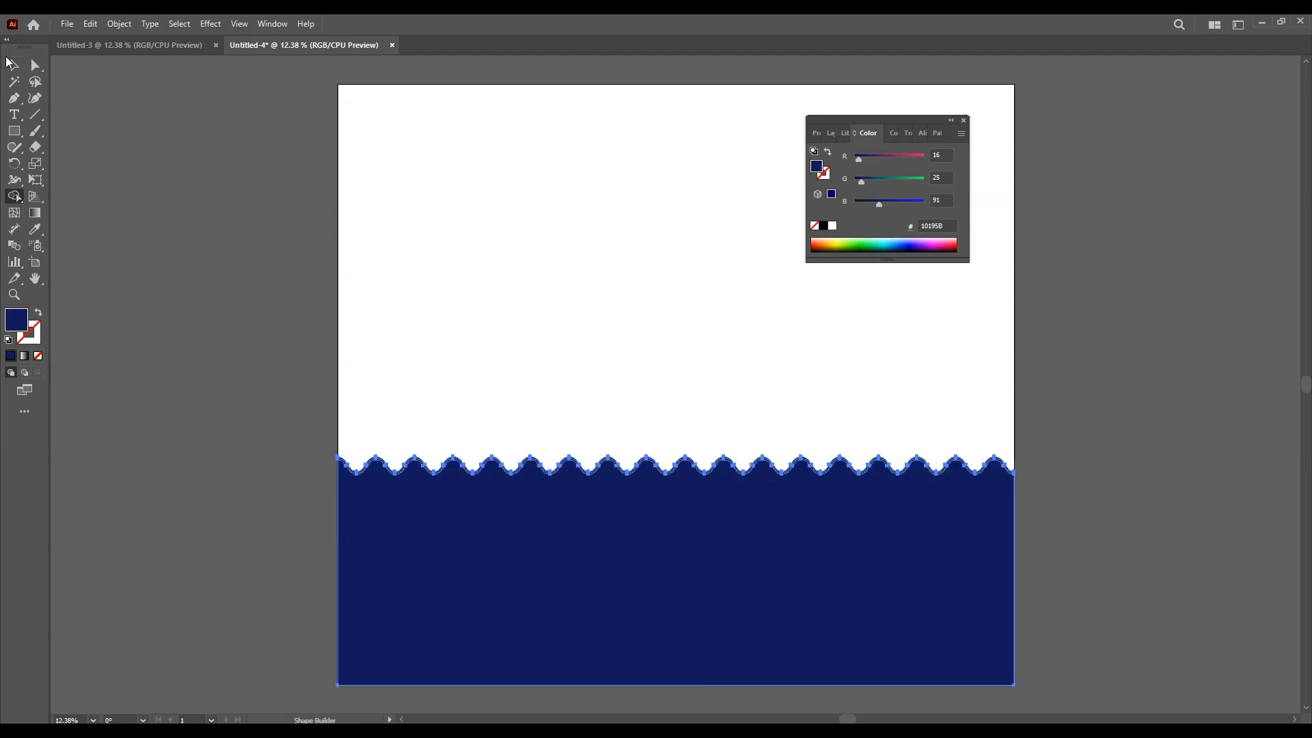
{"action": "left_click", "coordinate": [10, 64]}
{"action": "left_click", "coordinate": [441, 242]}
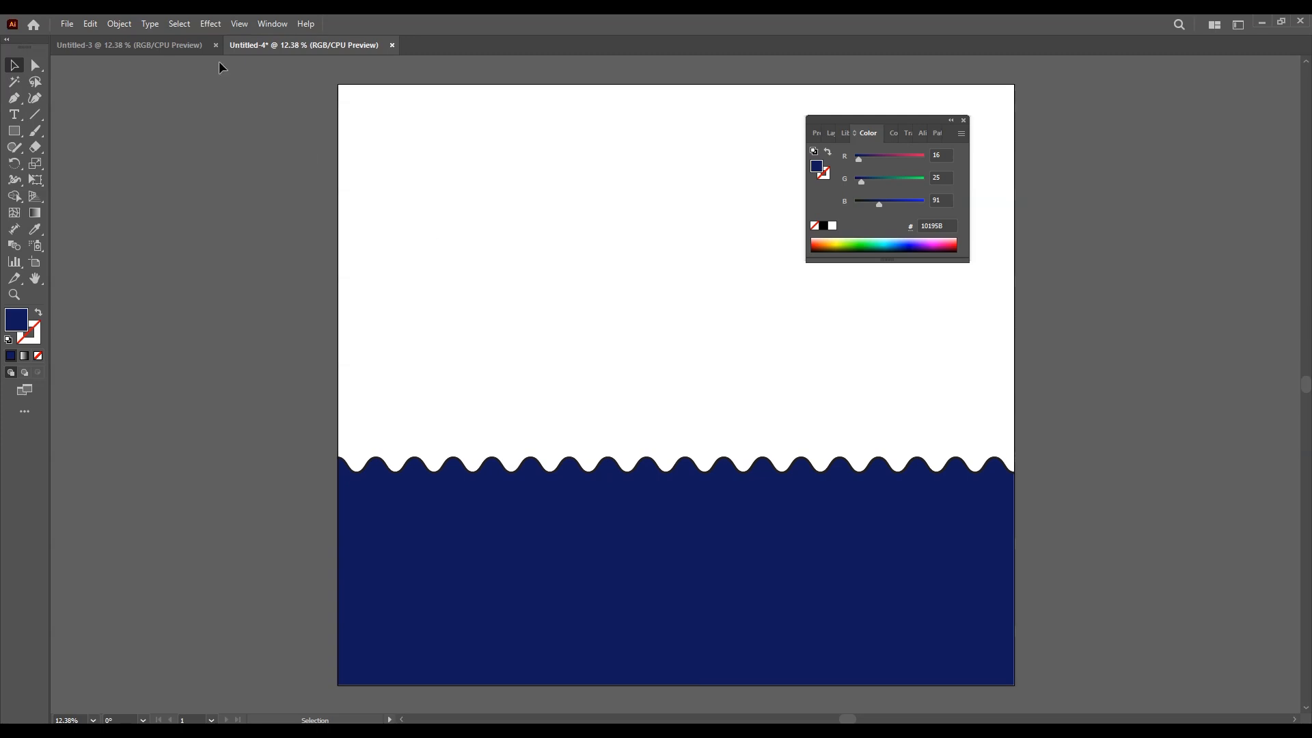
Draw a large circle over the artboard's left part, shift it past the left artboard edge, and enlarge it.
{"action": "right_click", "coordinate": [21, 131]}
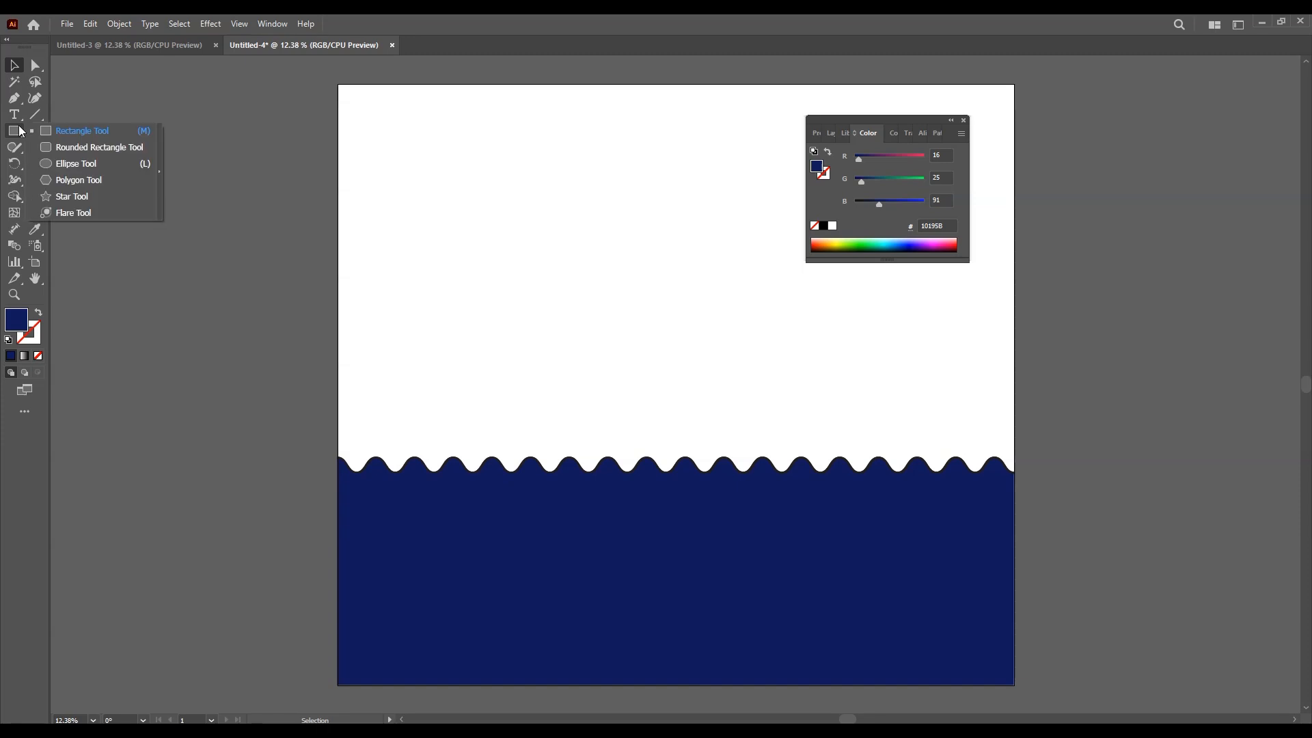
{"action": "left_click", "coordinate": [61, 164]}
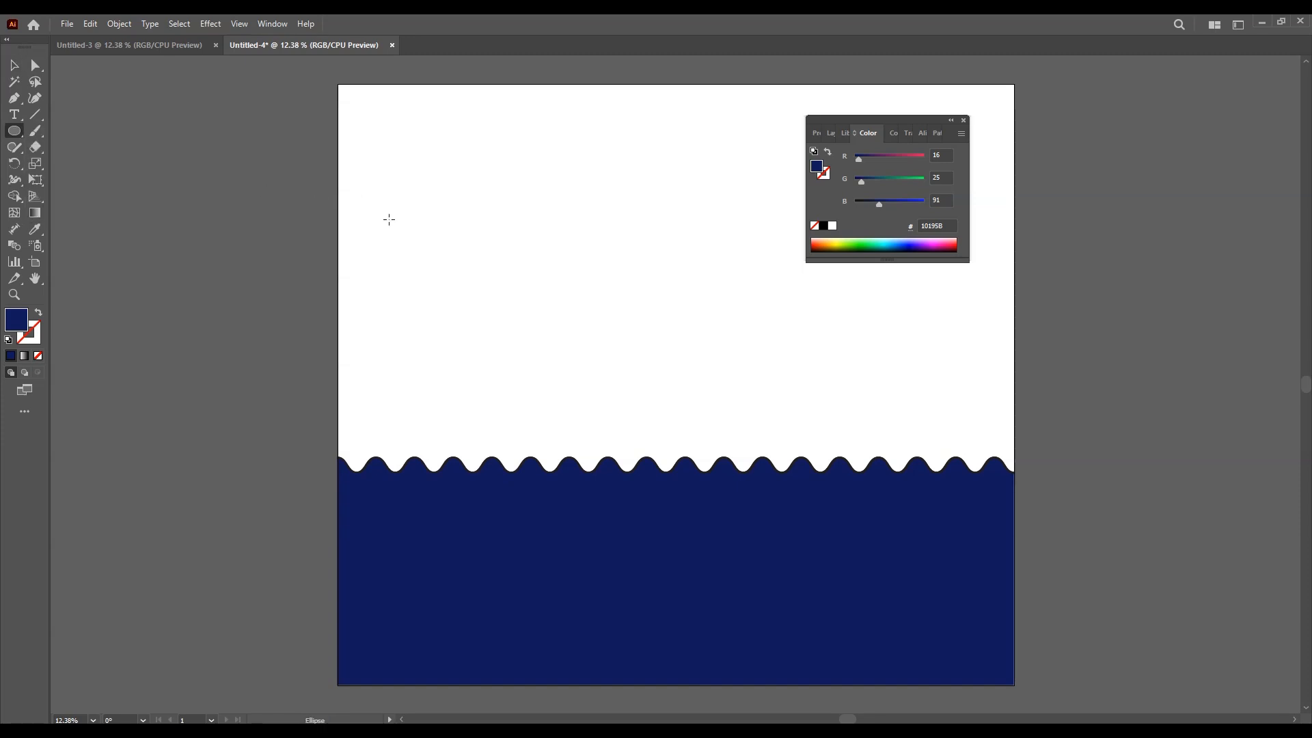
{"action": "left_click_drag", "start_coordinate": [388, 219], "coordinate": [756, 589]}
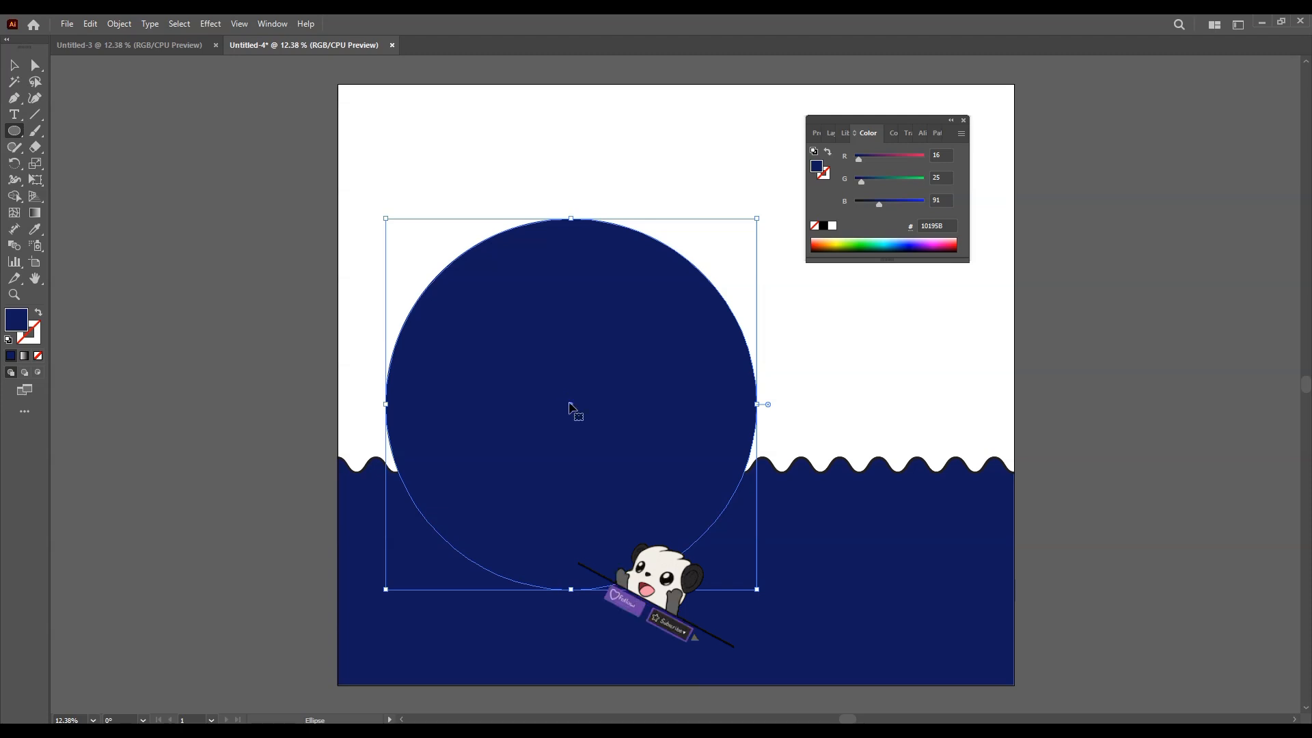
{"action": "left_click_drag", "start_coordinate": [570, 404], "coordinate": [461, 390]}
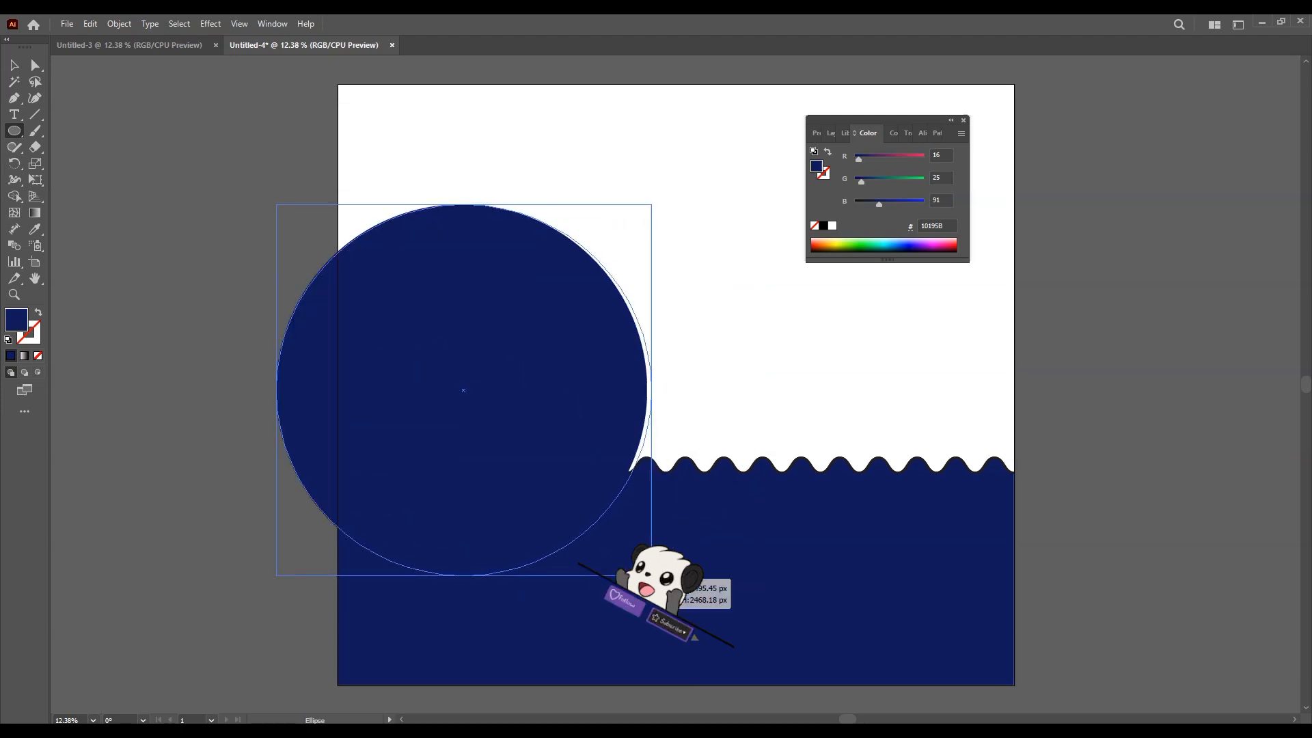
{"action": "left_click_drag", "start_coordinate": [647, 574], "coordinate": [700, 622]}
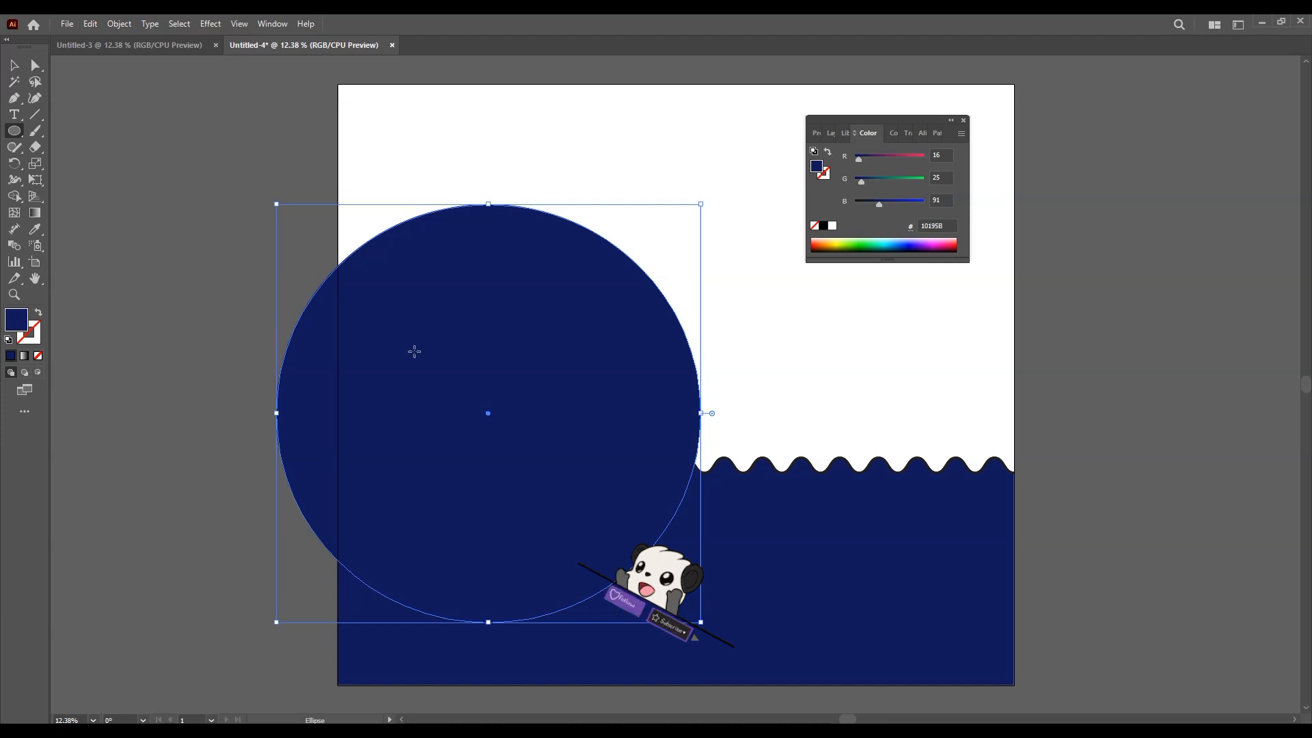
Fill the large circle with orange EFA207.
{"action": "double_click", "coordinate": [8, 322]}
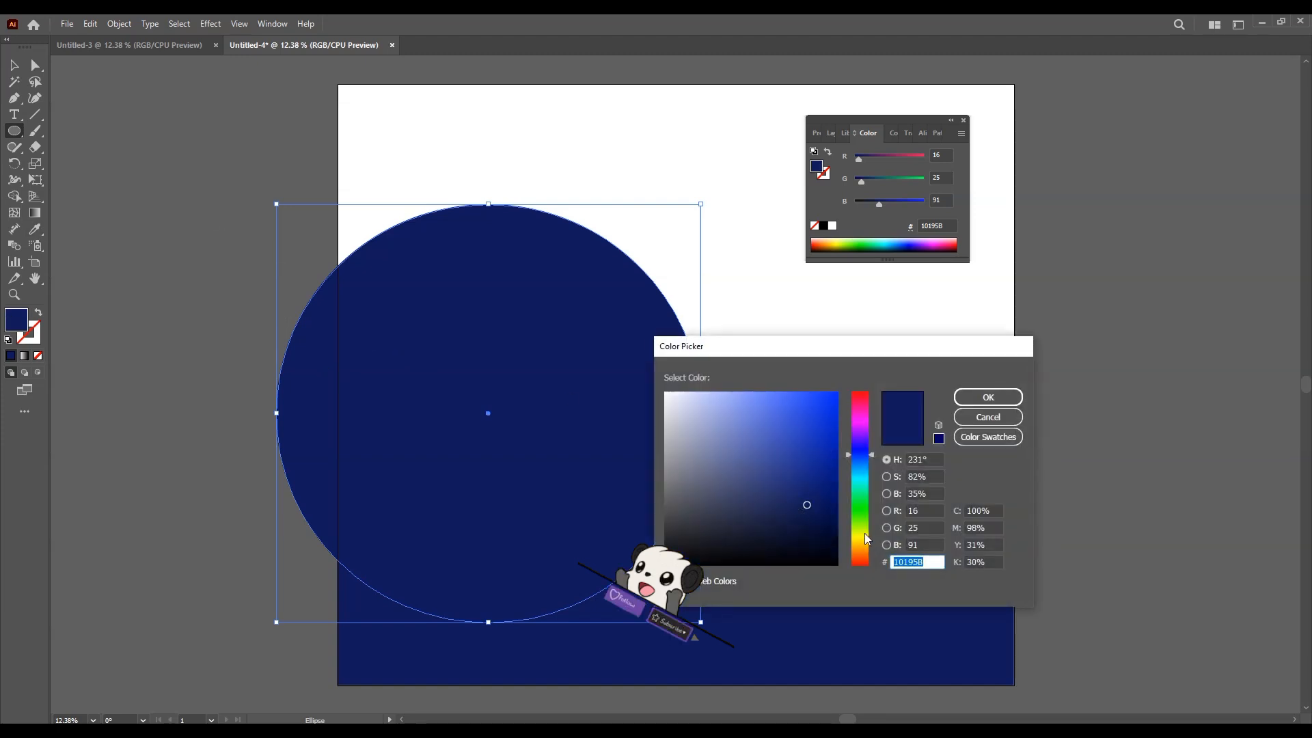
{"action": "left_click_drag", "start_coordinate": [864, 533], "coordinate": [866, 548]}
{"action": "left_click", "coordinate": [832, 403]}
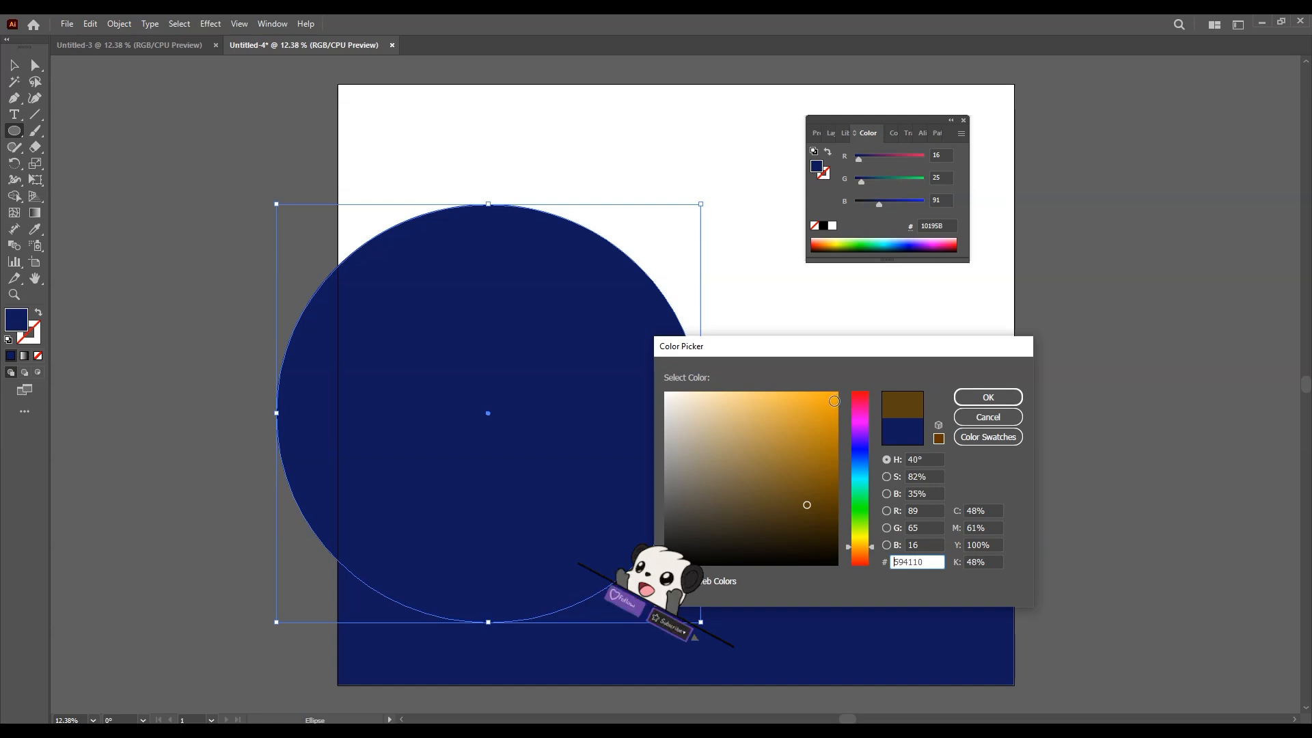
{"action": "left_click", "coordinate": [987, 397]}
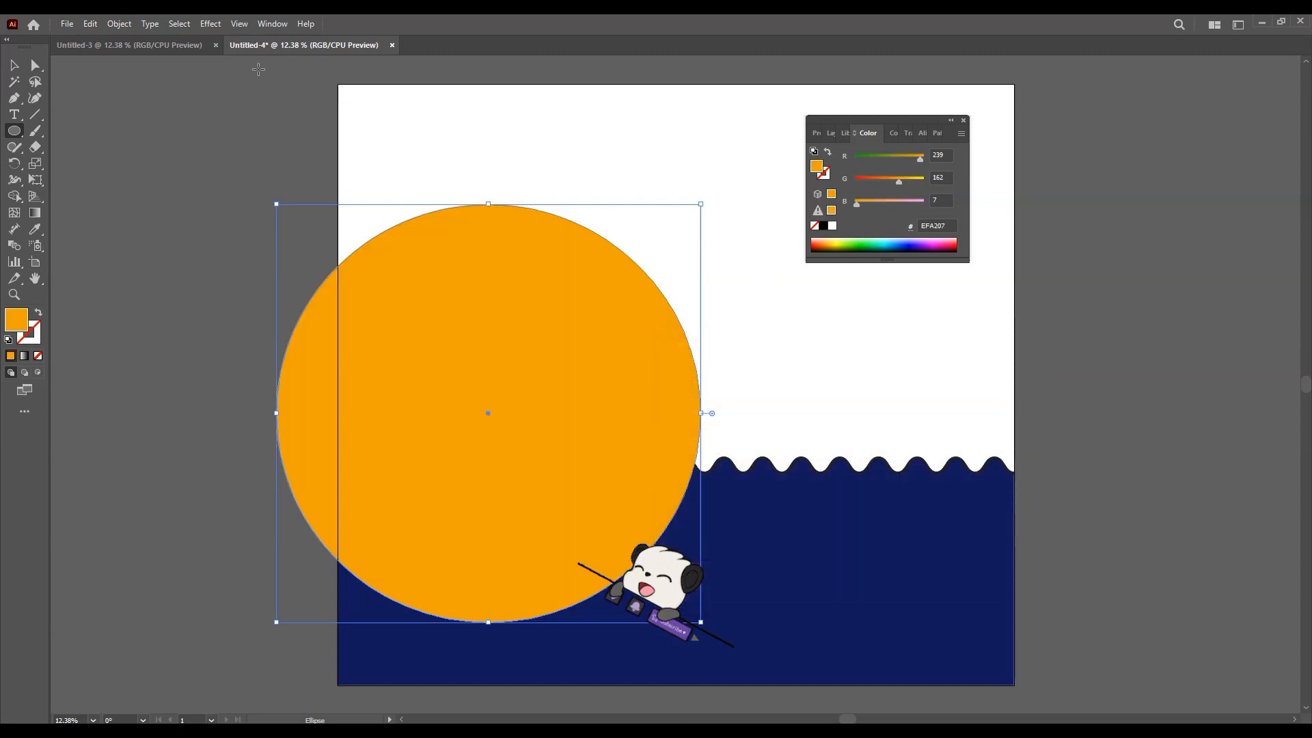
Send the large orange circle to the back, behind the dark blue wavy shape.
{"action": "left_click", "coordinate": [16, 65]}
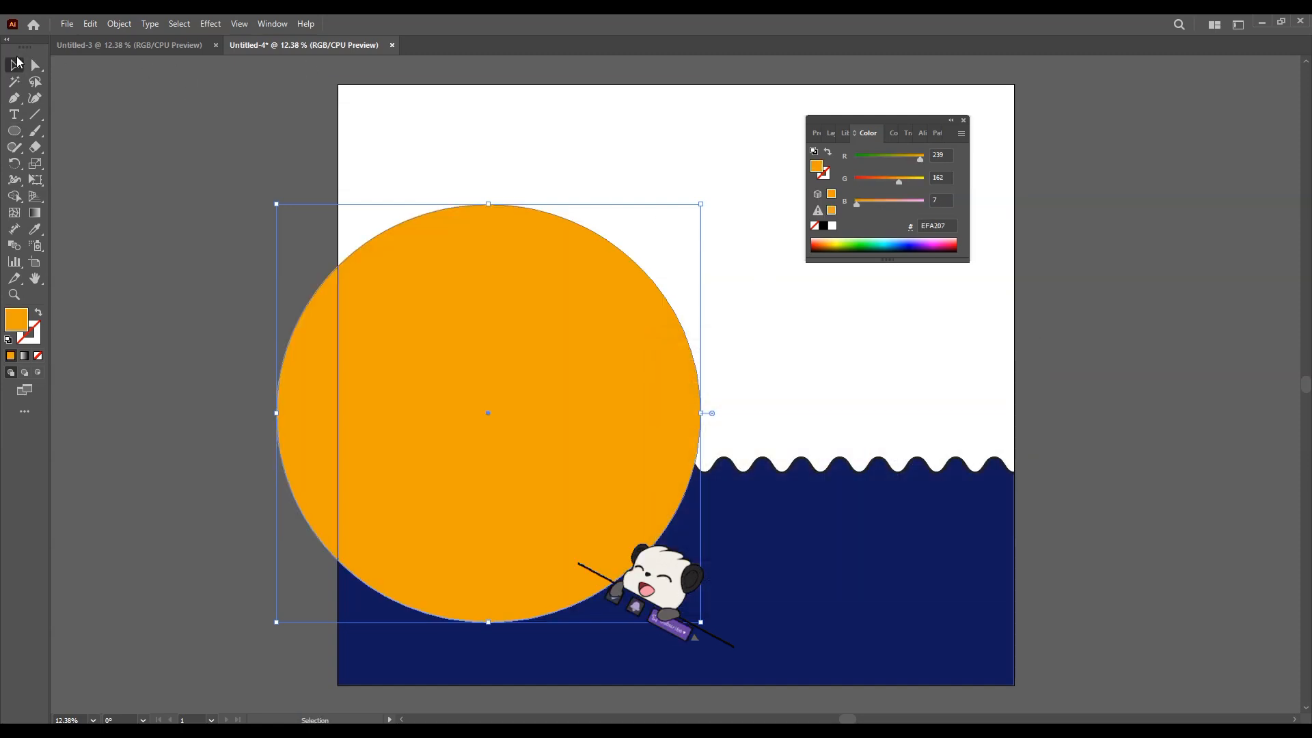
{"action": "right_click", "coordinate": [569, 371]}
{"action": "mouse_move", "coordinate": [665, 661]}
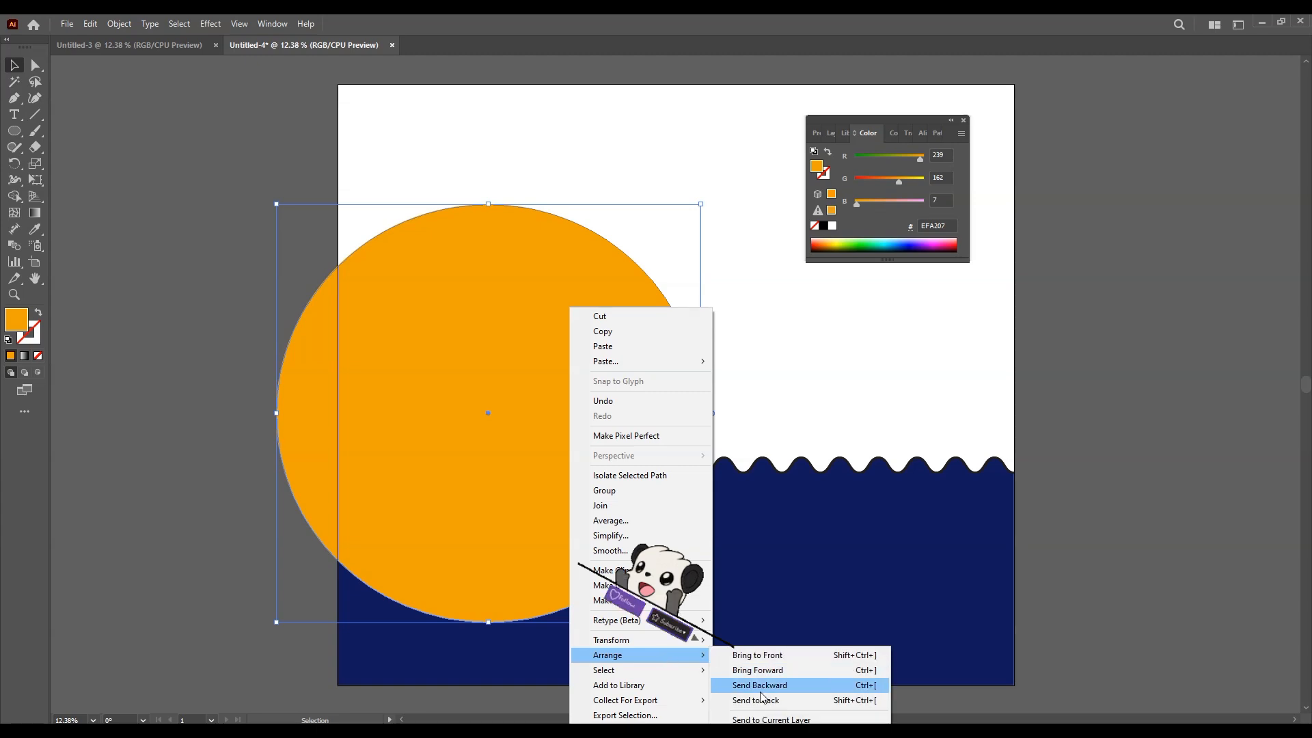
{"action": "left_click", "coordinate": [762, 699]}
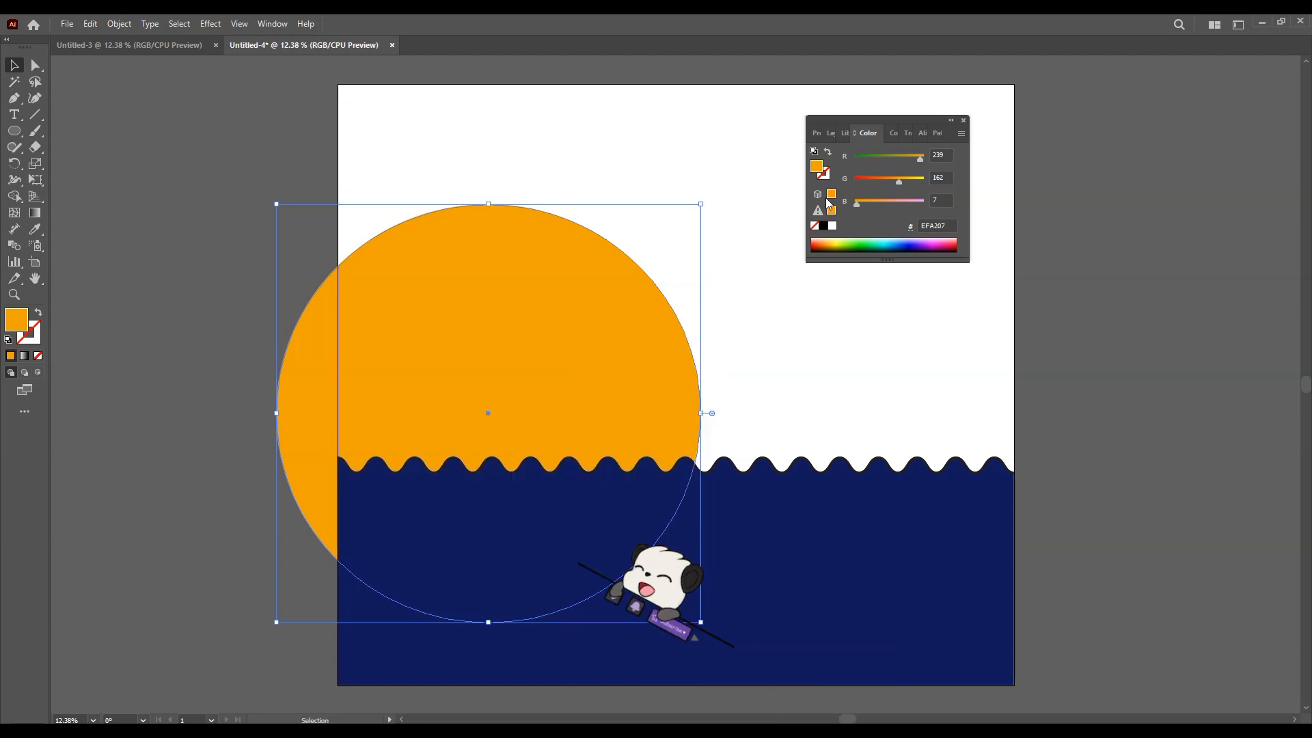
Close the Color panel and shift the large orange circle slightly up and to the right.
{"action": "left_click", "coordinate": [963, 120]}
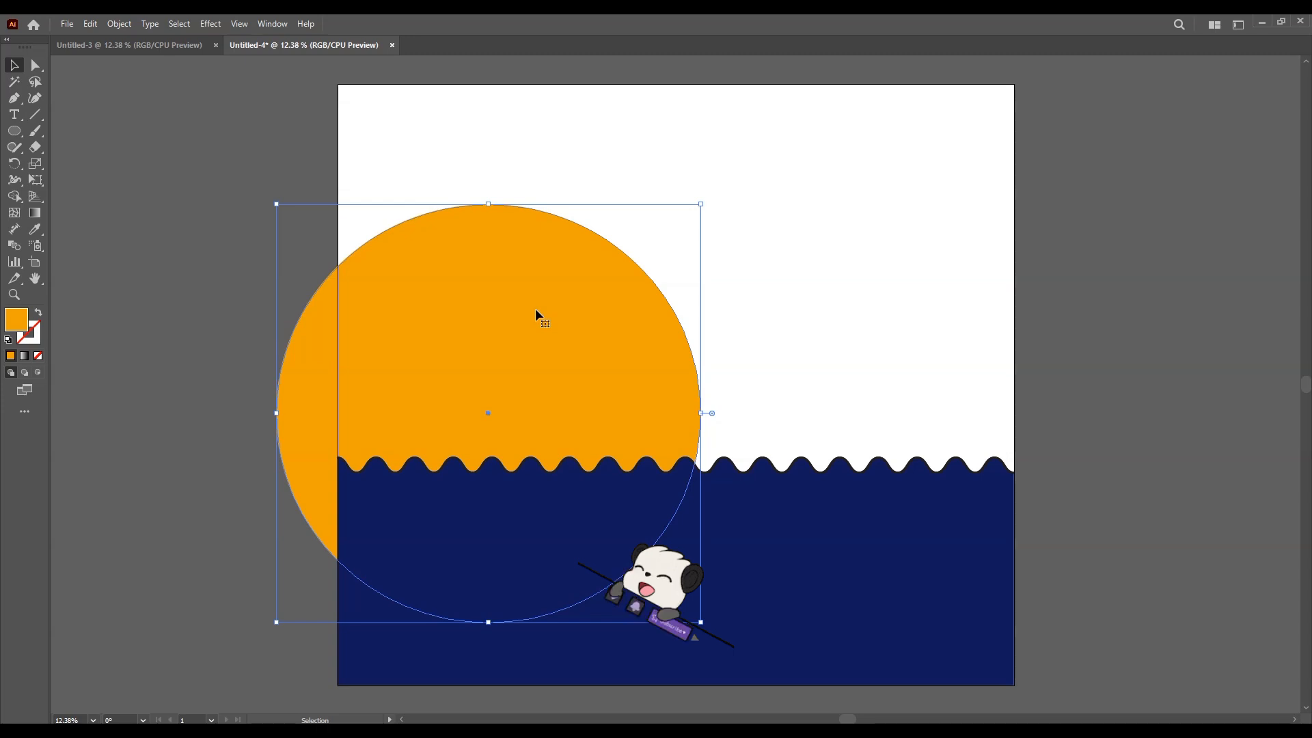
{"action": "left_click_drag", "start_coordinate": [523, 303], "coordinate": [551, 274]}
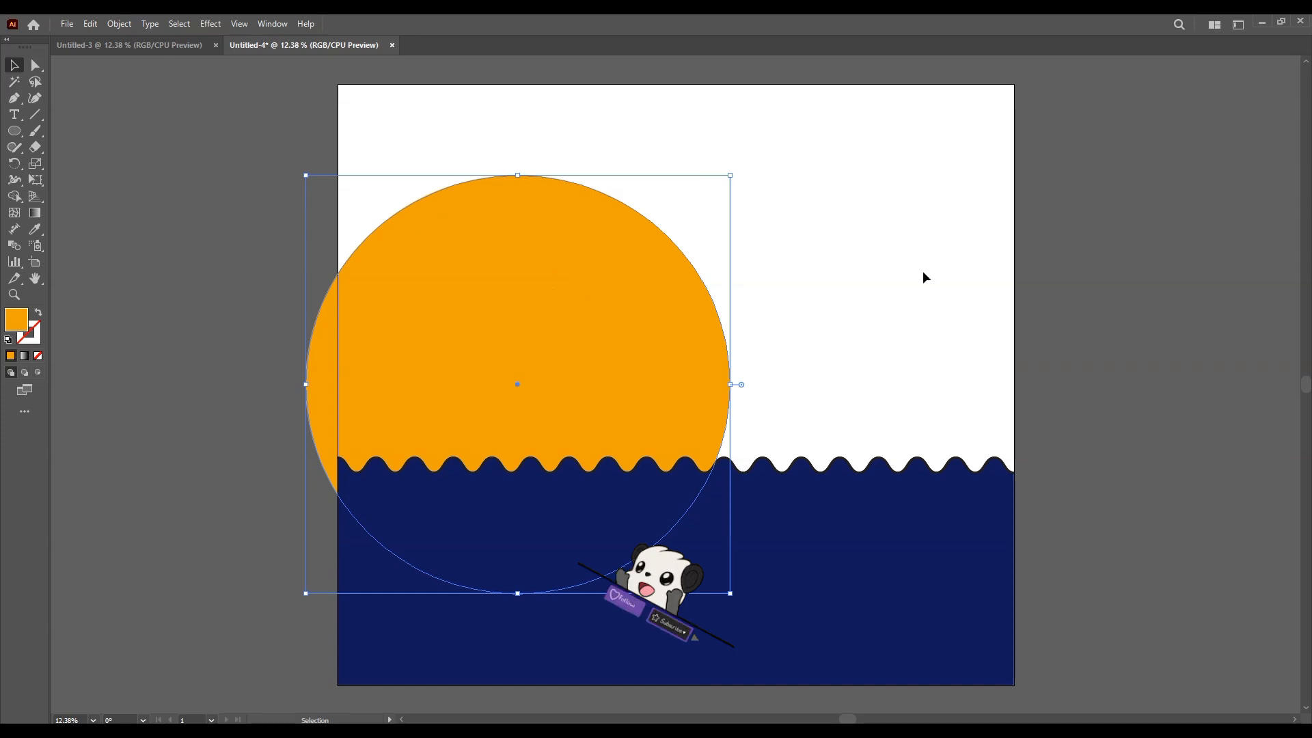
{"action": "left_click", "coordinate": [955, 292]}
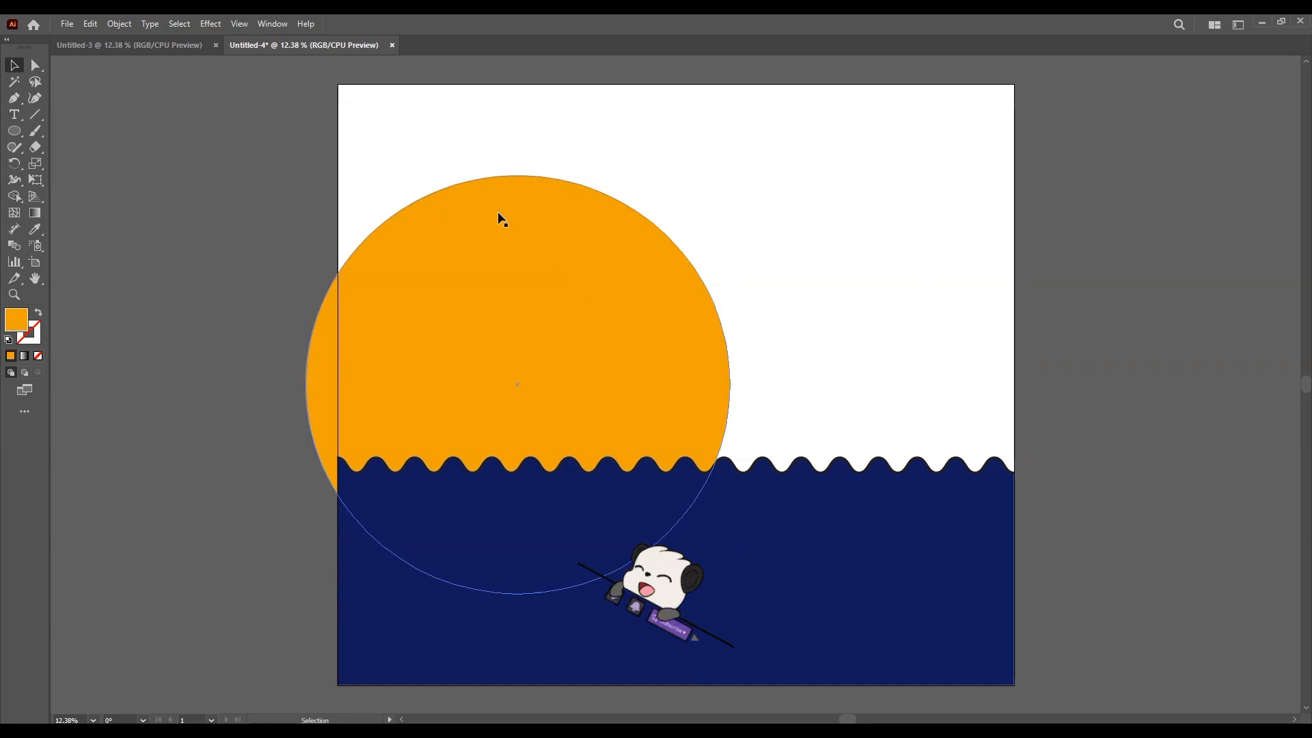
Draw a small orange ellipse overlapping the artboard's upper-right corner and shift it slightly further outward.
{"action": "left_click", "coordinate": [19, 132]}
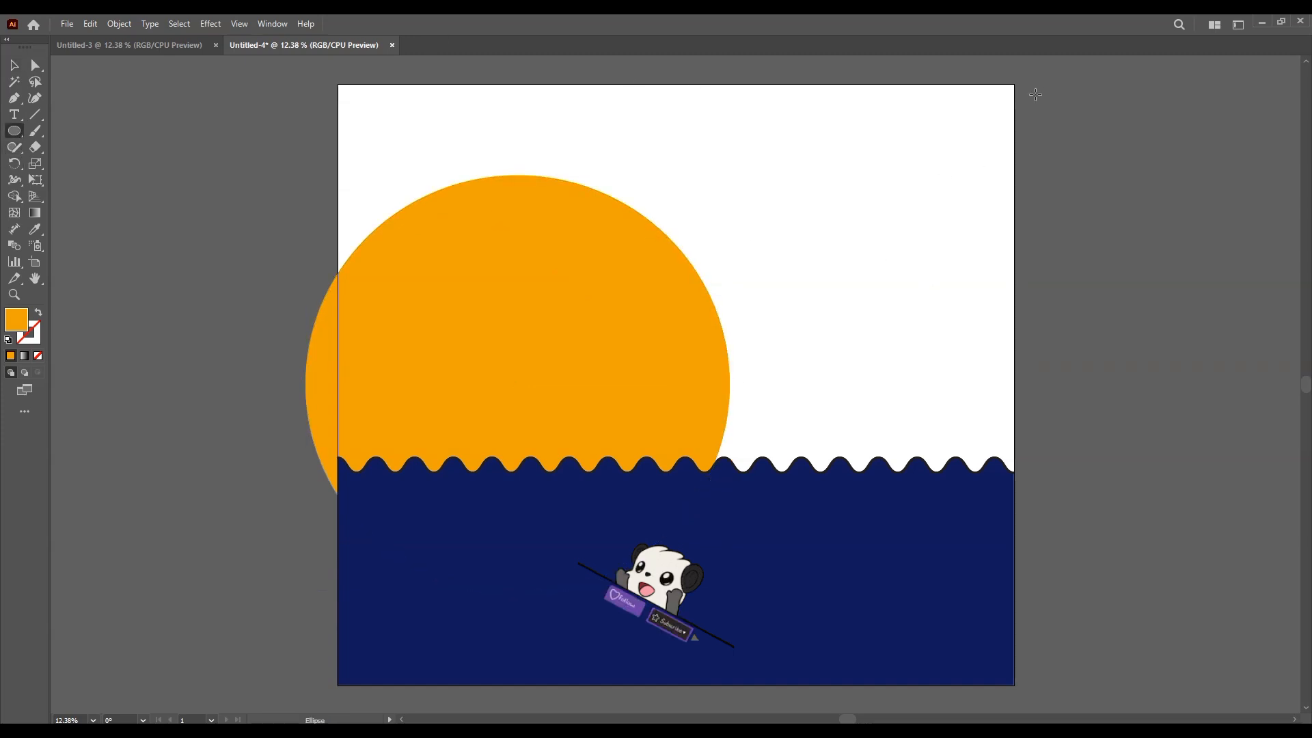
{"action": "left_click_drag", "start_coordinate": [1031, 69], "coordinate": [888, 204]}
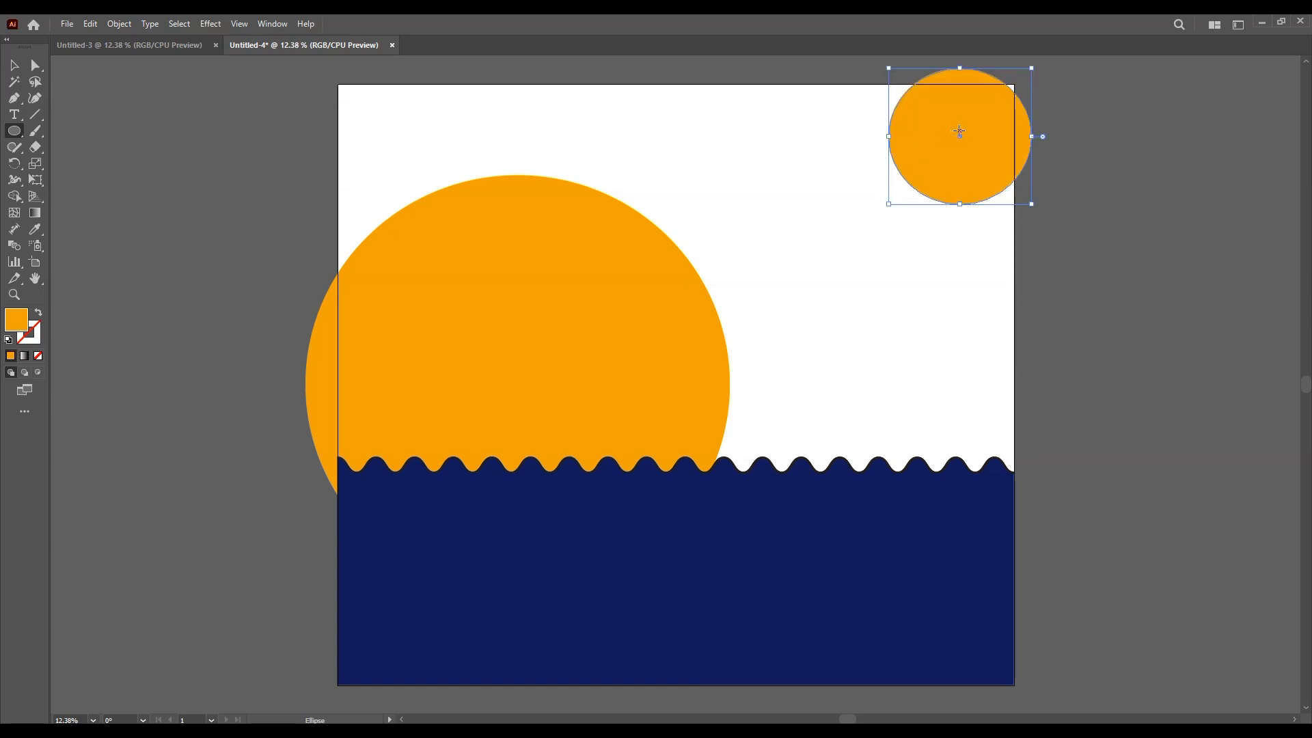
{"action": "left_click_drag", "start_coordinate": [957, 133], "coordinate": [965, 122]}
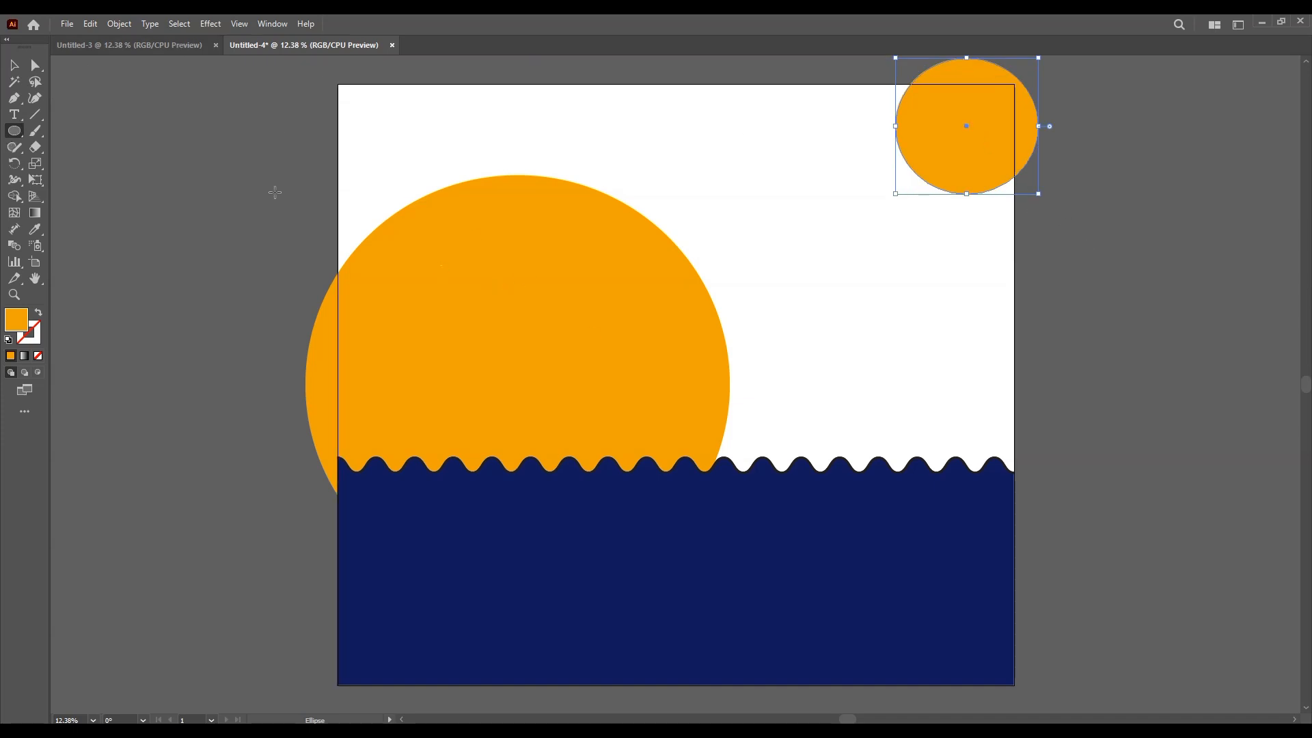
Move the large orange circle down so that its center sits just above the wavy edge.
{"action": "left_click", "coordinate": [22, 66]}
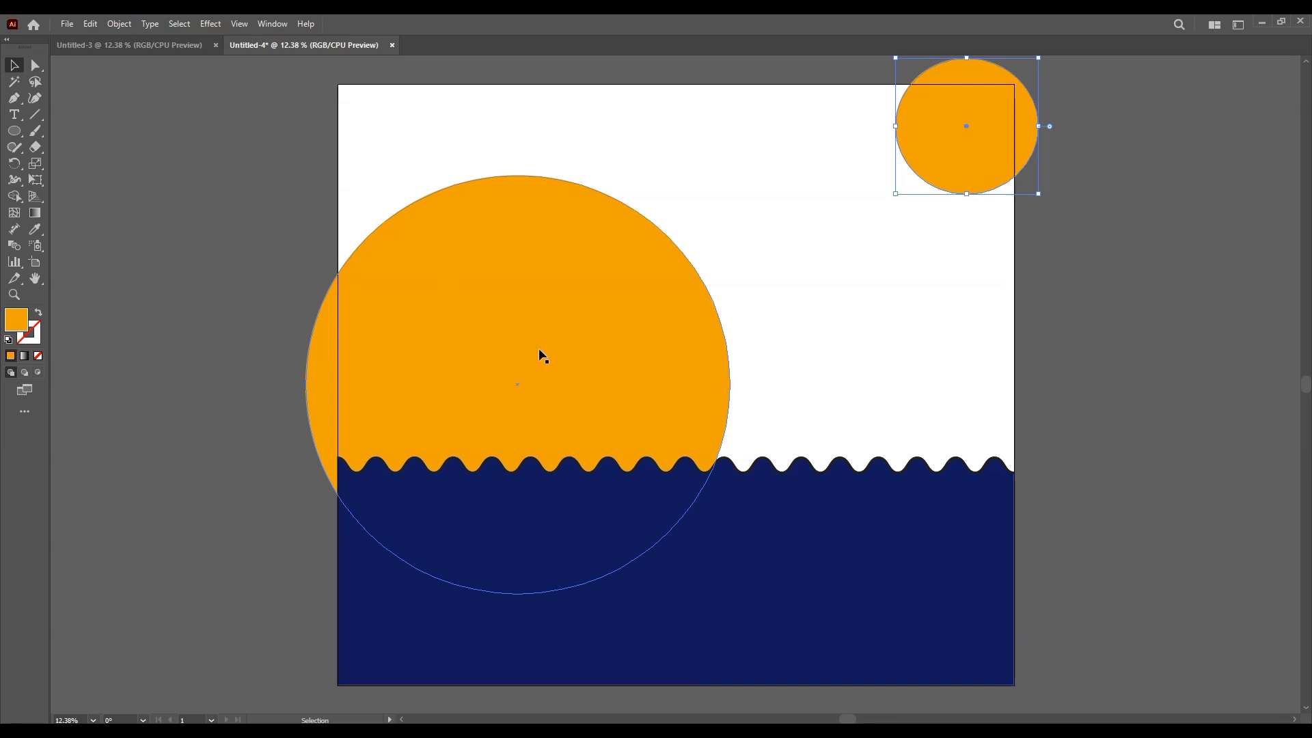
{"action": "left_click_drag", "start_coordinate": [539, 350], "coordinate": [552, 408]}
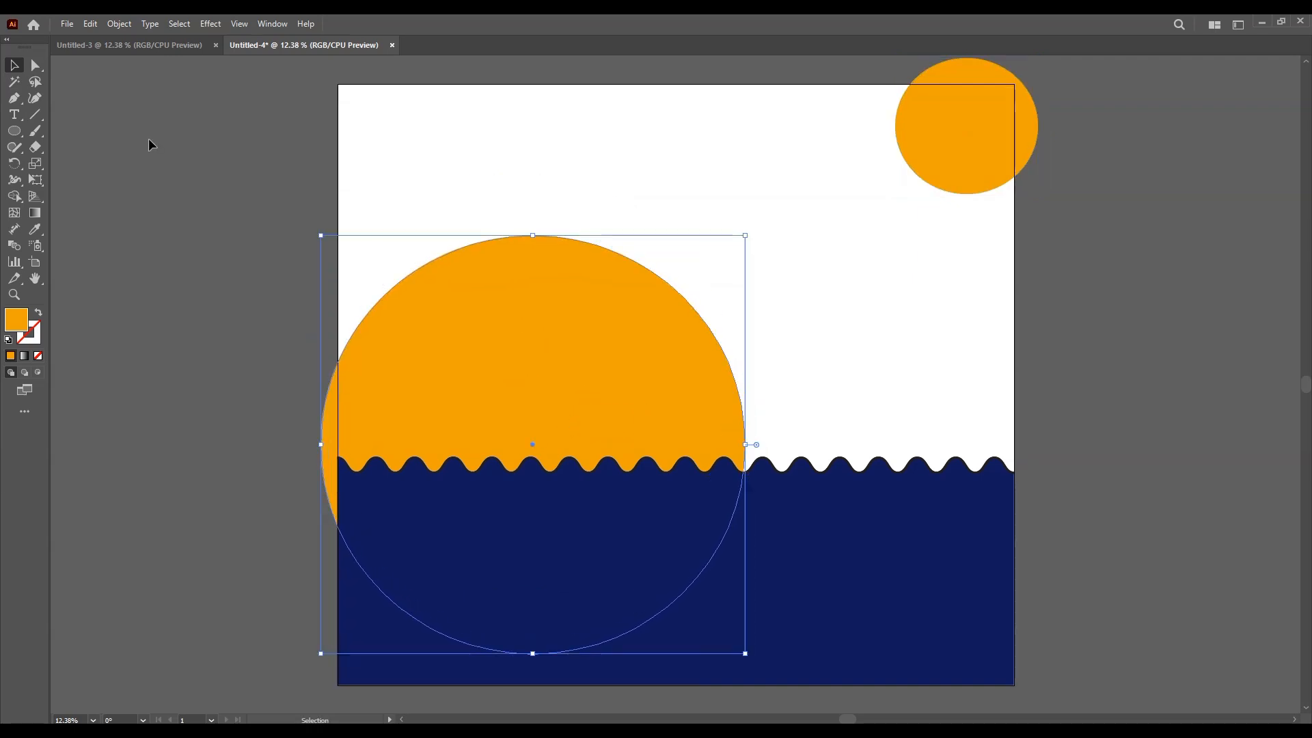
Open the image pngtree-food-waste-vector-png-image_12159243.png from the Desktop folder.
{"action": "left_click", "coordinate": [68, 23]}
{"action": "left_click", "coordinate": [99, 69]}
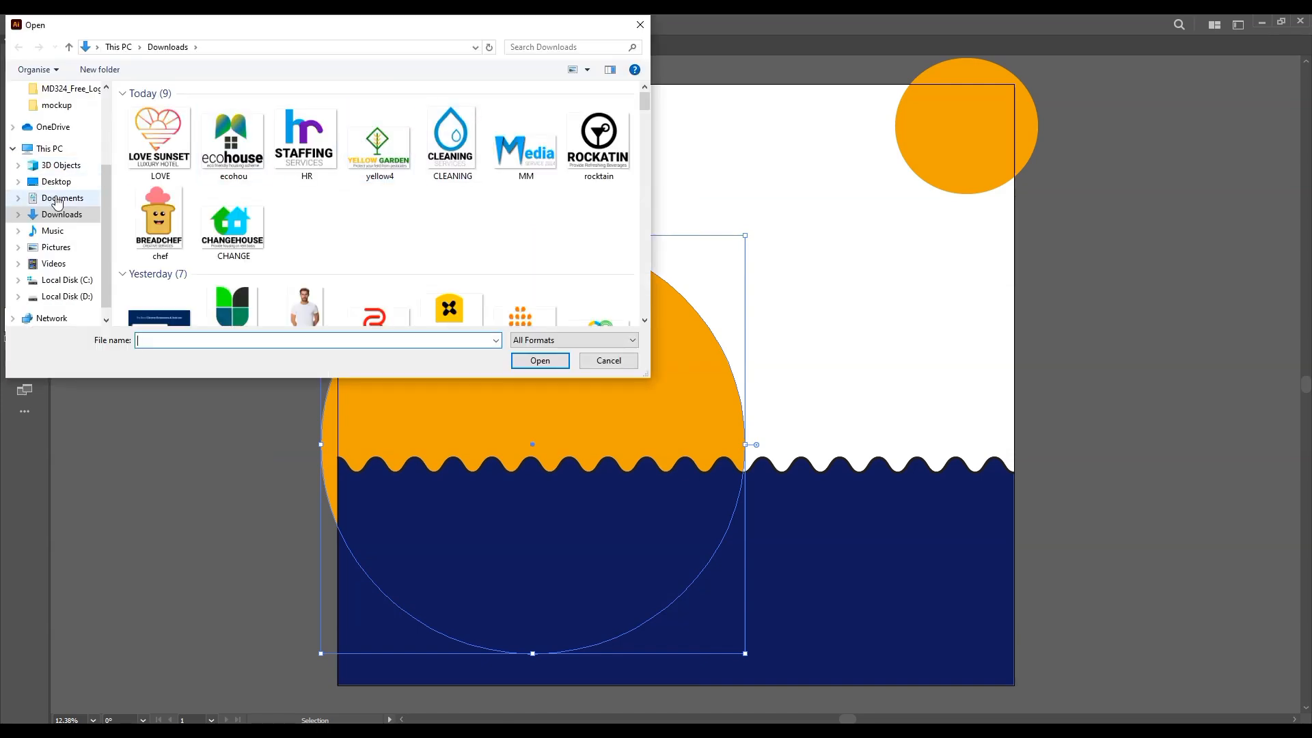
{"action": "left_click", "coordinate": [56, 182]}
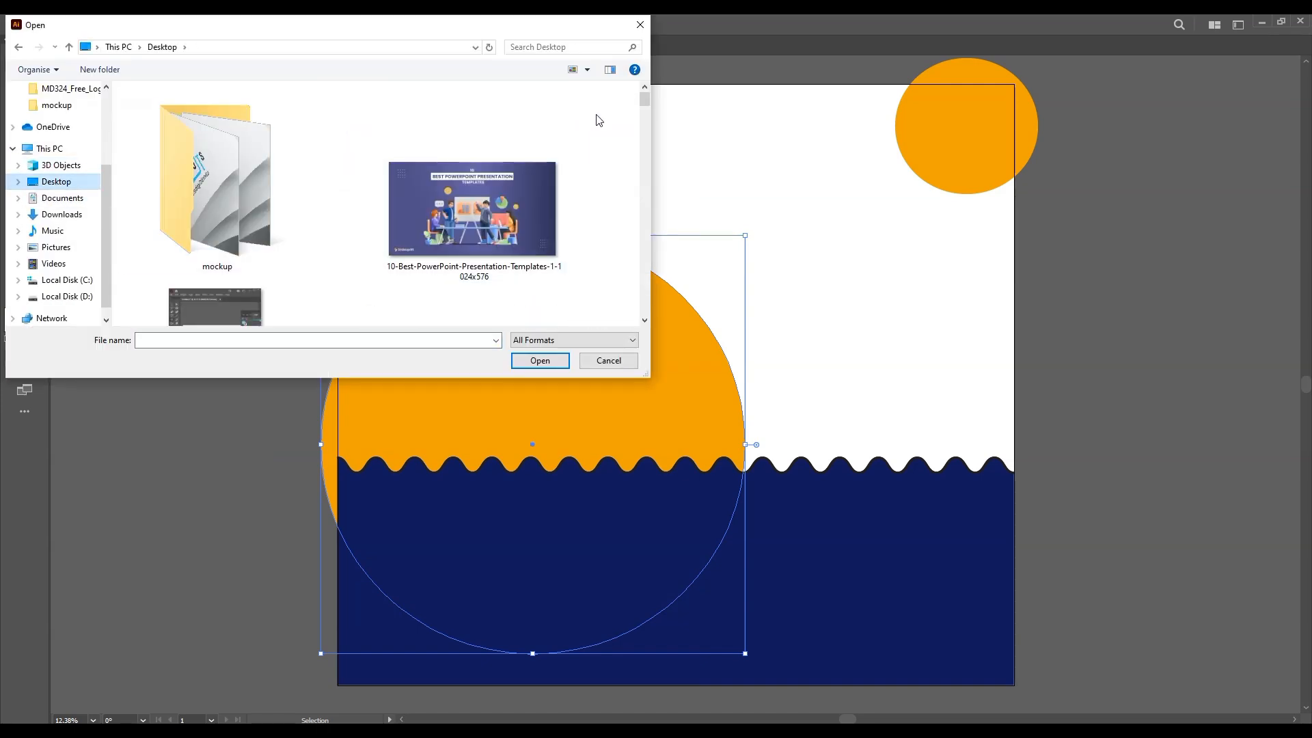
{"action": "left_click_drag", "start_coordinate": [646, 105], "coordinate": [621, 280]}
{"action": "double_click", "coordinate": [268, 162]}
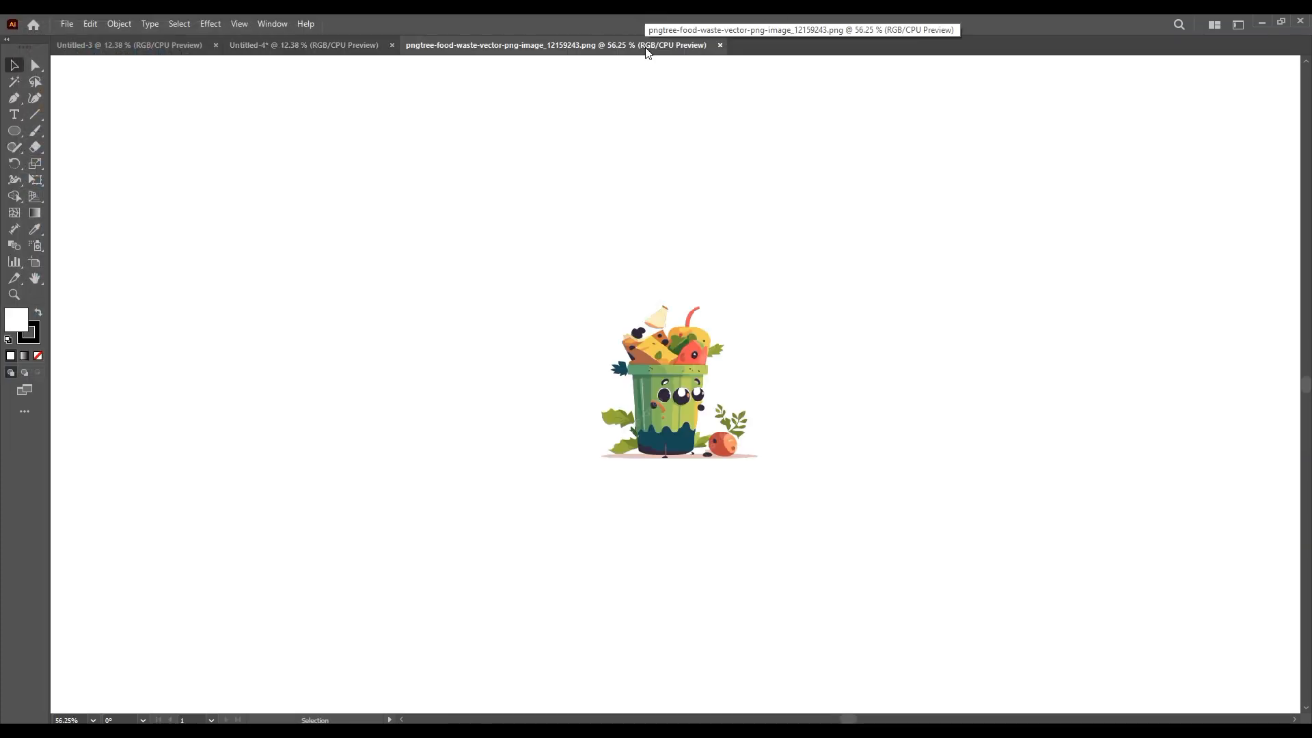
Copy the food-waste illustration from its own document onto the large orange circle in the Untitled-4 design.
{"action": "left_click_drag", "start_coordinate": [647, 54], "coordinate": [802, 351]}
{"action": "left_click", "coordinate": [1036, 517]}
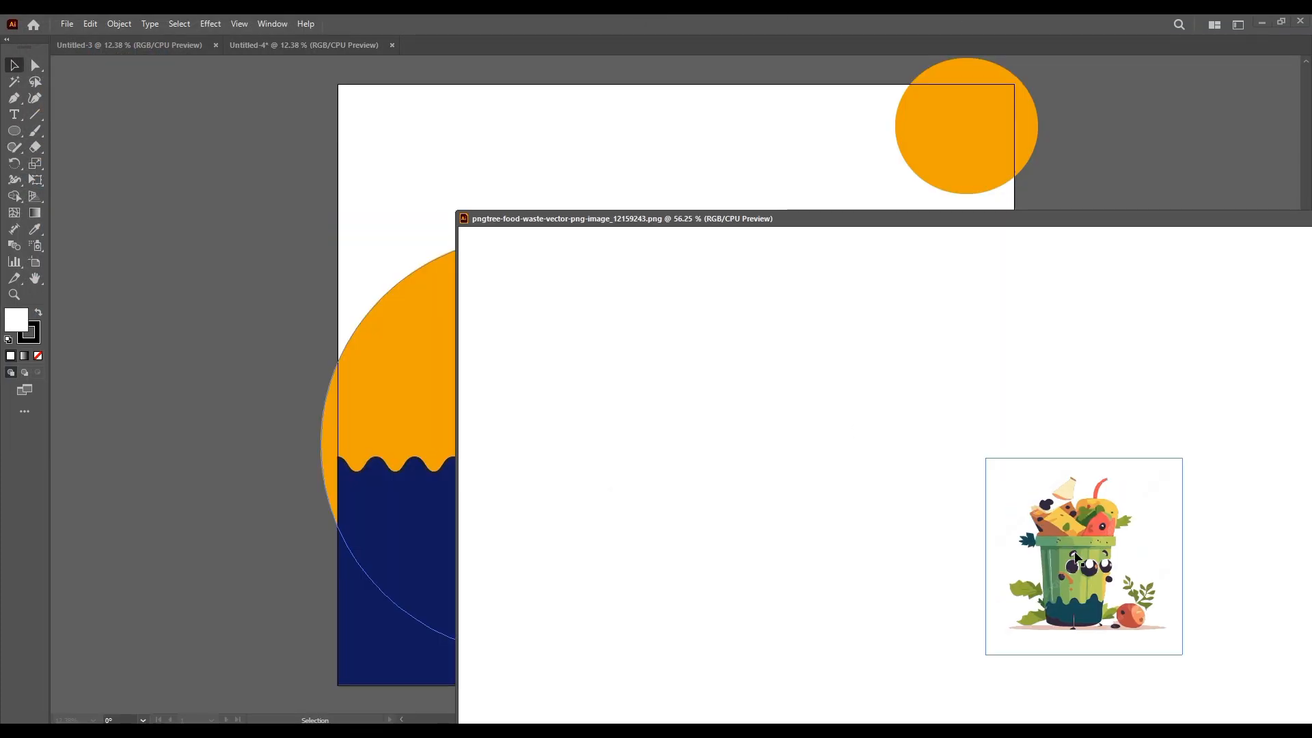
{"action": "left_click_drag", "start_coordinate": [1075, 555], "coordinate": [372, 403]}
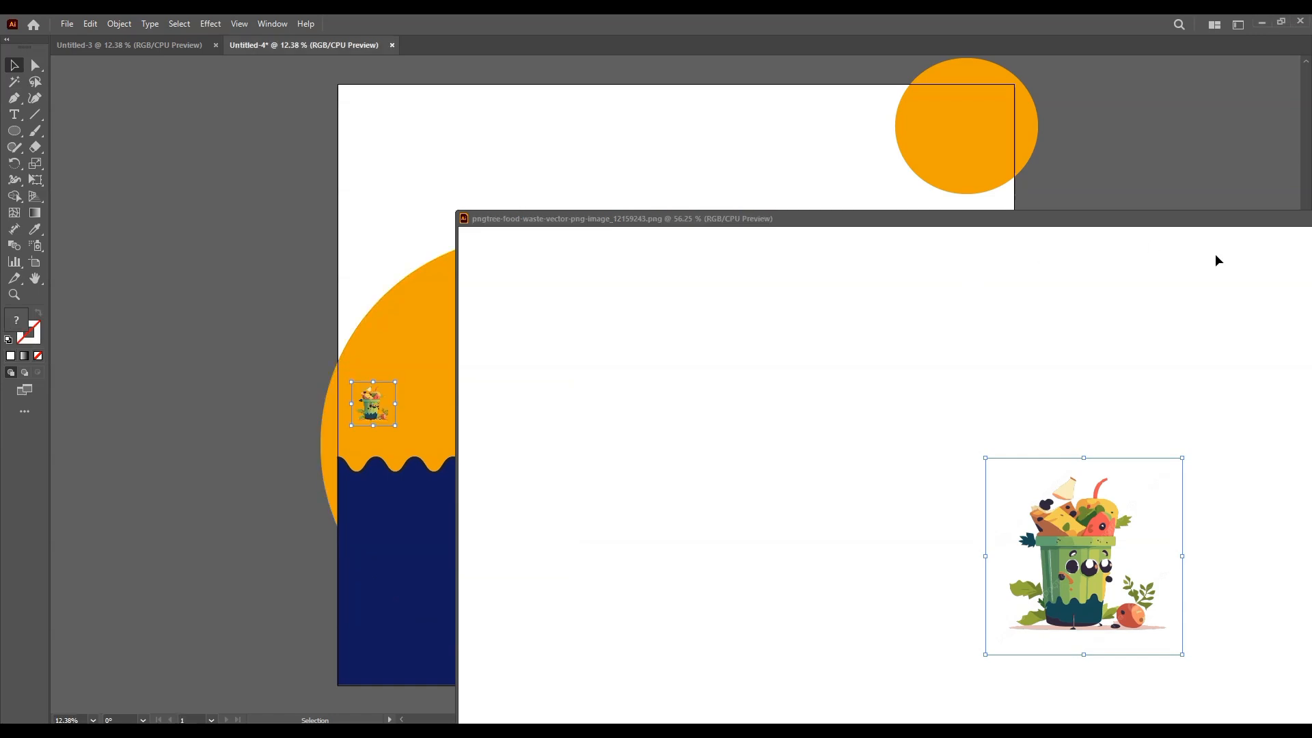
{"action": "left_click_drag", "start_coordinate": [1231, 223], "coordinate": [703, 278]}
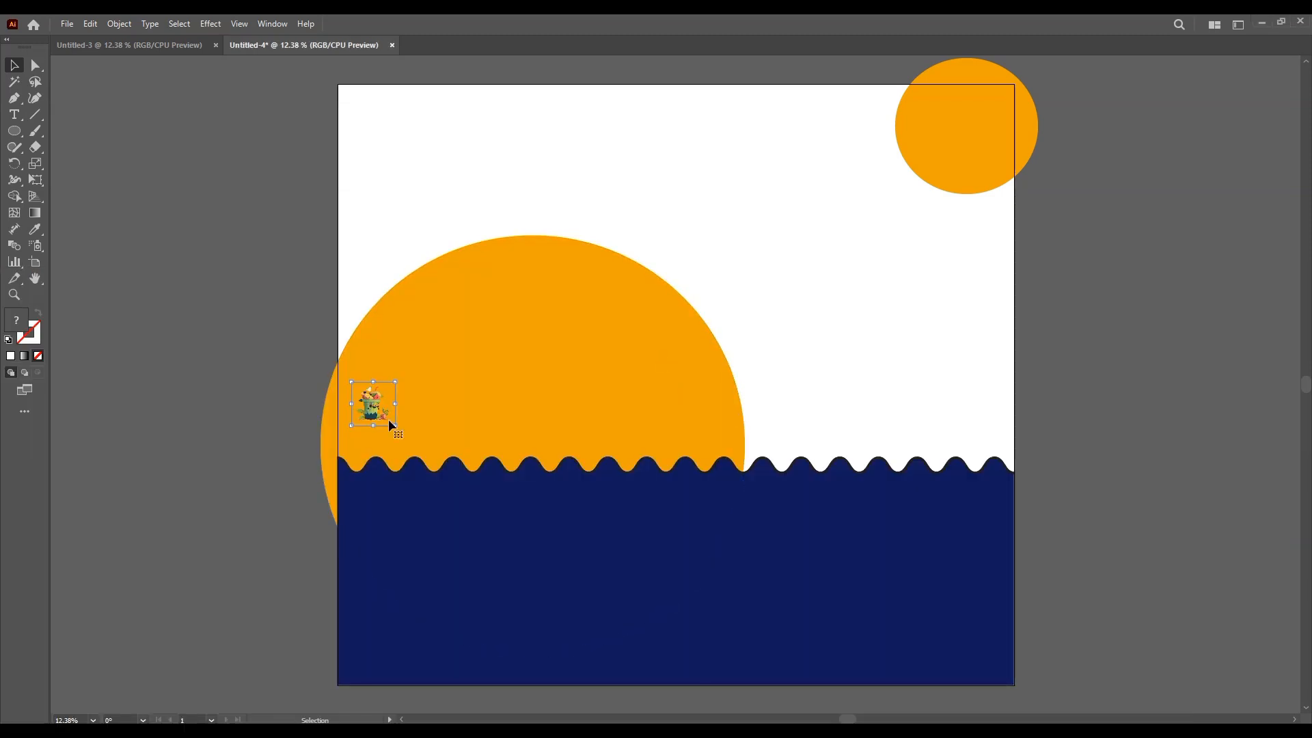
Enlarge the food-waste illustration and place it across the lower part of the large orange circle and the dark blue base.
{"action": "left_click_drag", "start_coordinate": [394, 425], "coordinate": [580, 647]}
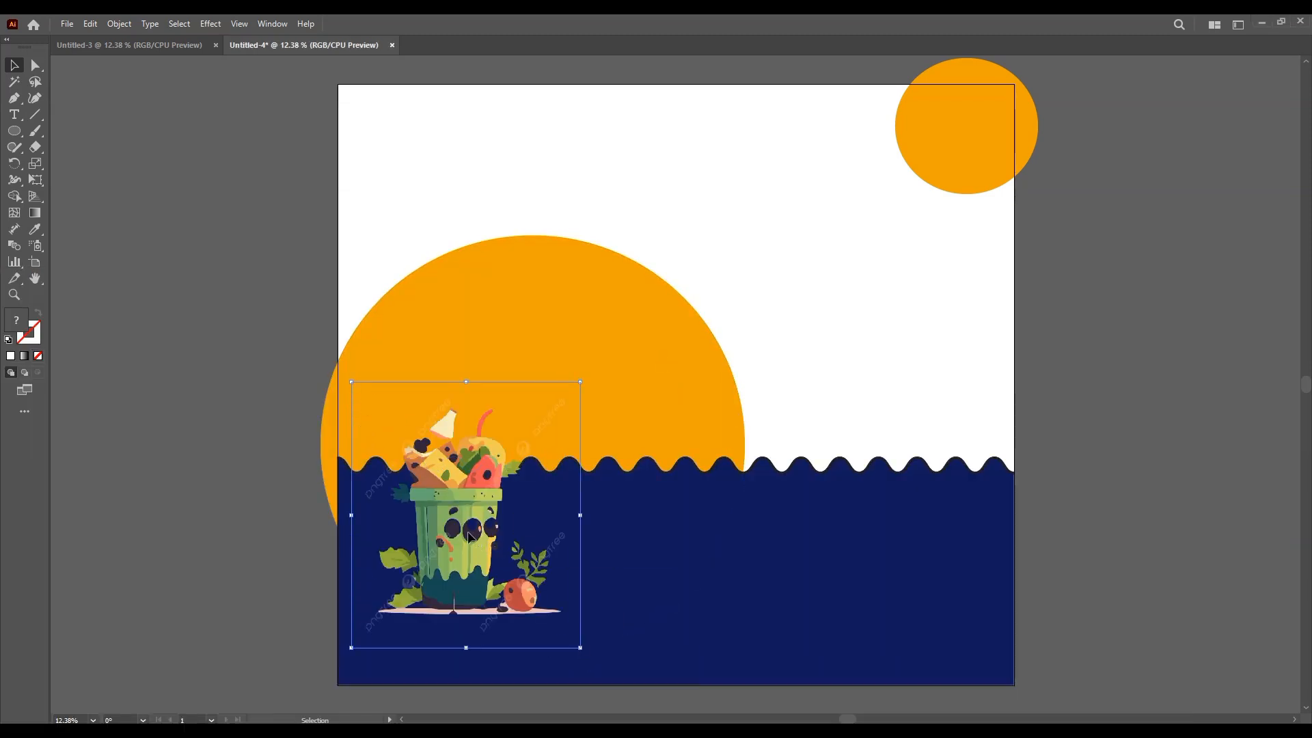
{"action": "left_click_drag", "start_coordinate": [487, 539], "coordinate": [532, 463]}
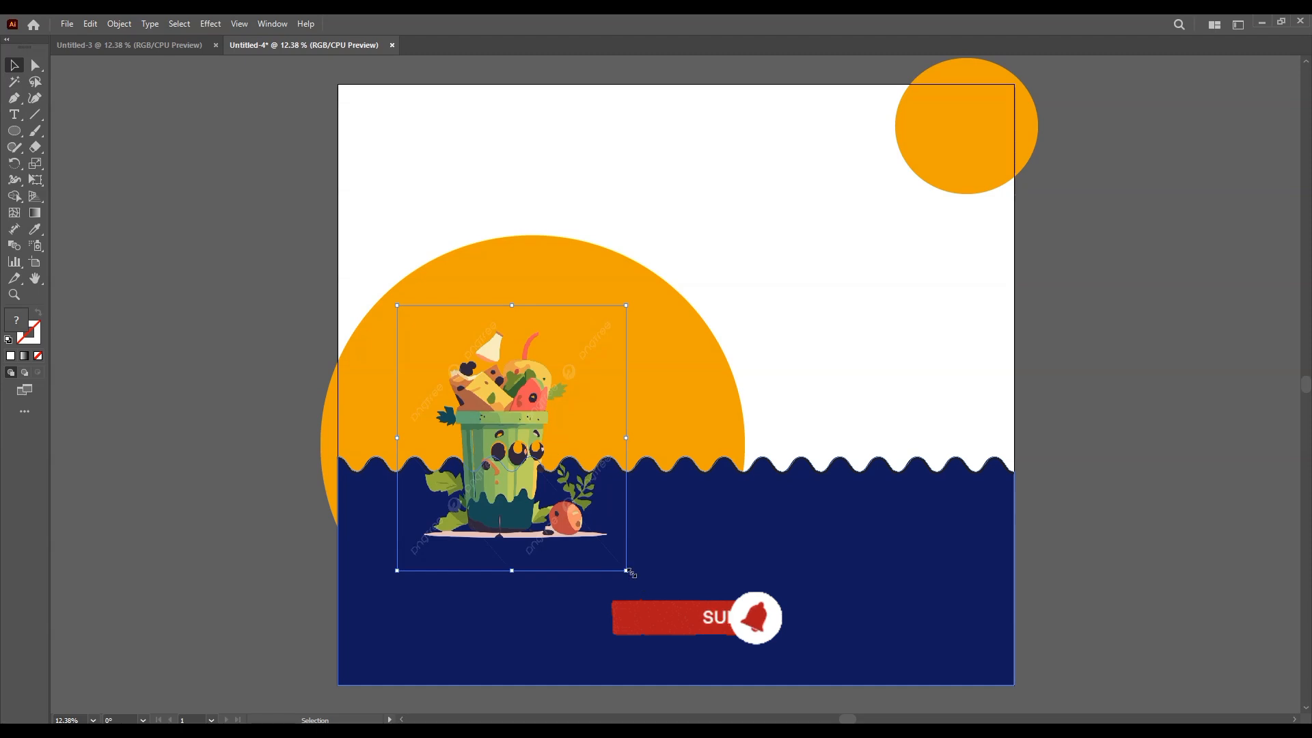
{"action": "left_click_drag", "start_coordinate": [627, 571], "coordinate": [704, 635]}
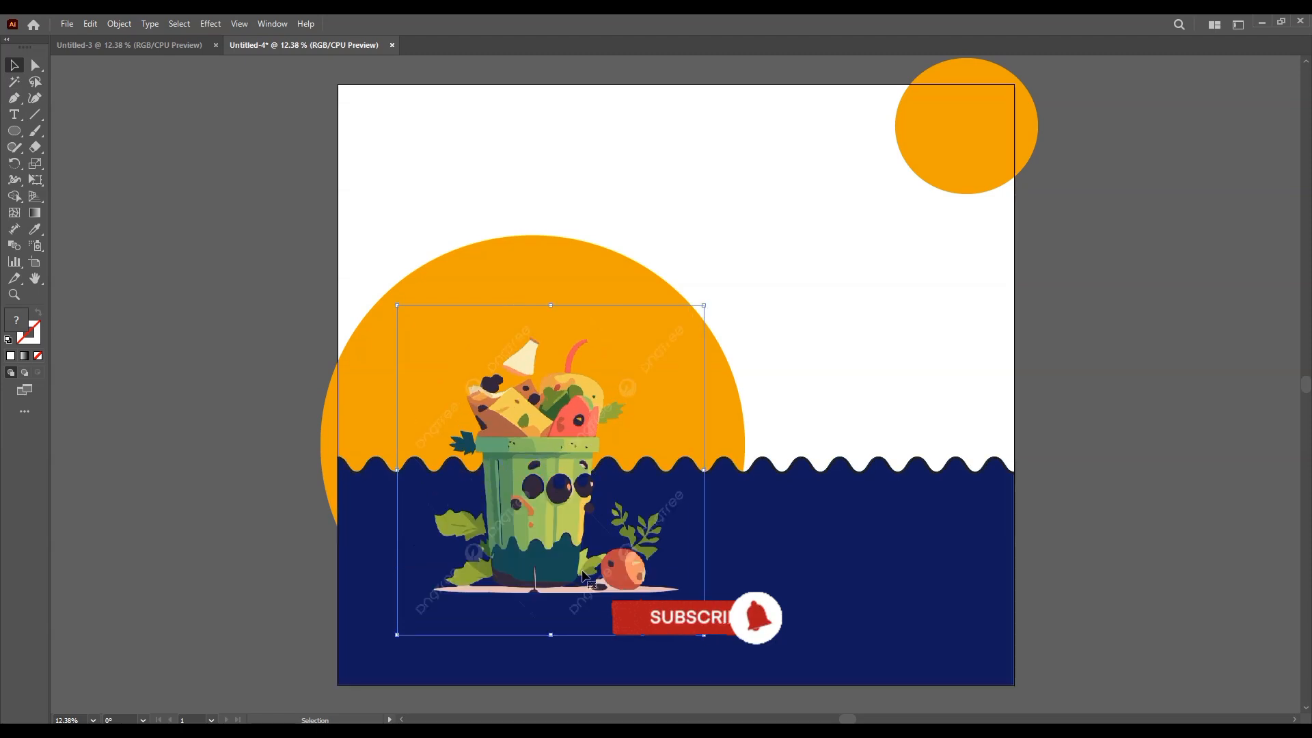
{"action": "left_click_drag", "start_coordinate": [397, 635], "coordinate": [358, 666]}
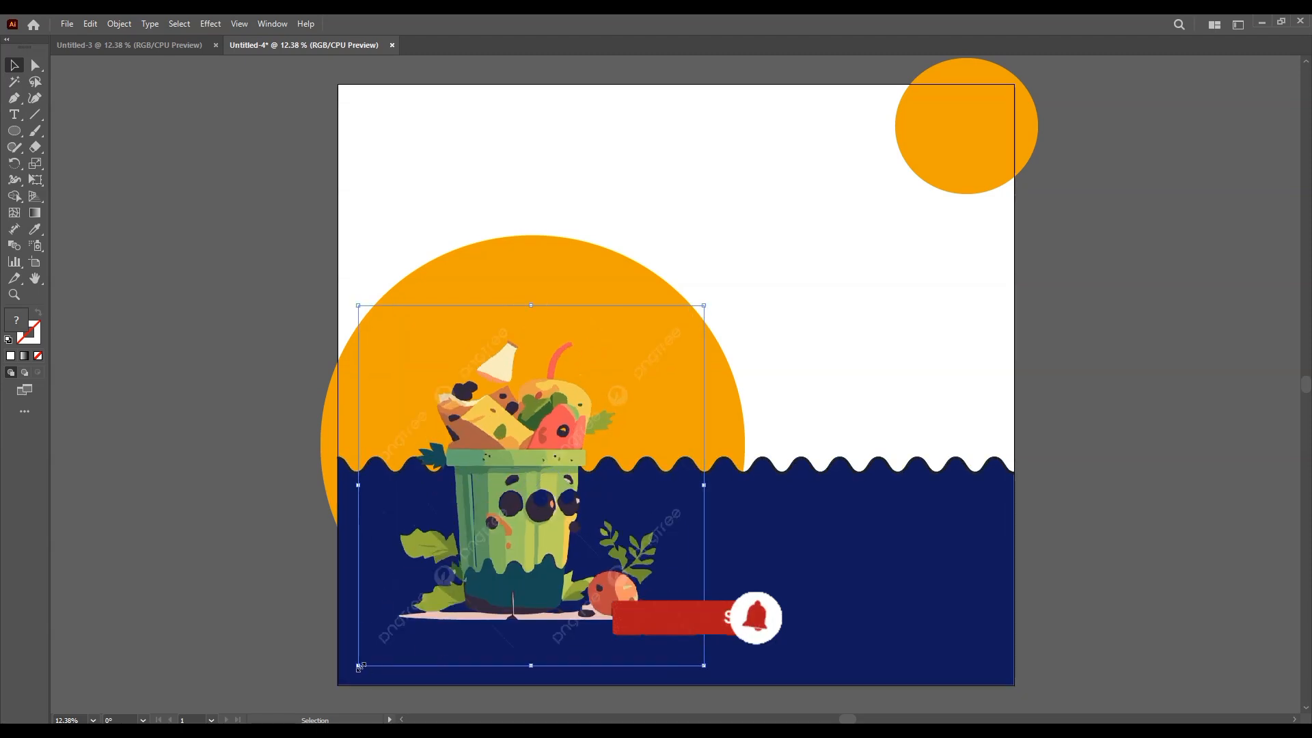
{"action": "left_click", "coordinate": [793, 273]}
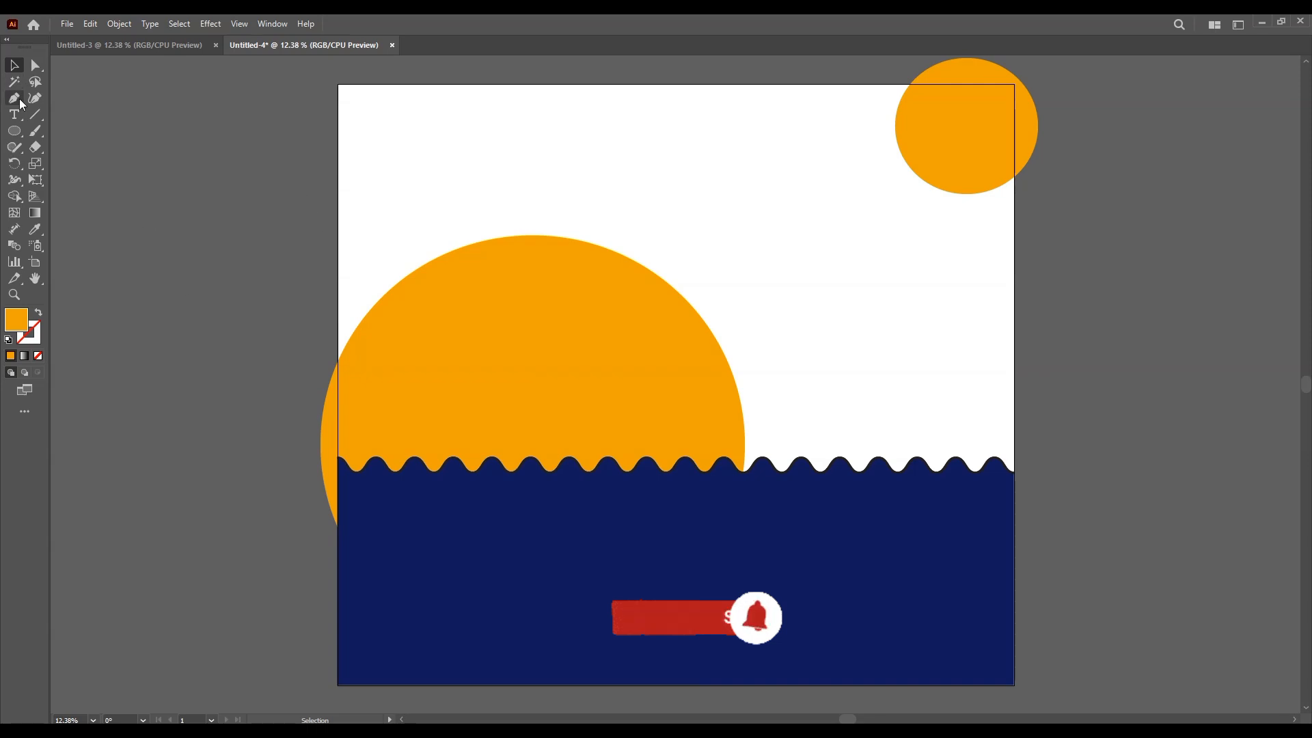
Start a text object just above the large orange circle's upper-right edge and set its font to Roboto Black.
{"action": "key", "text": "t"}
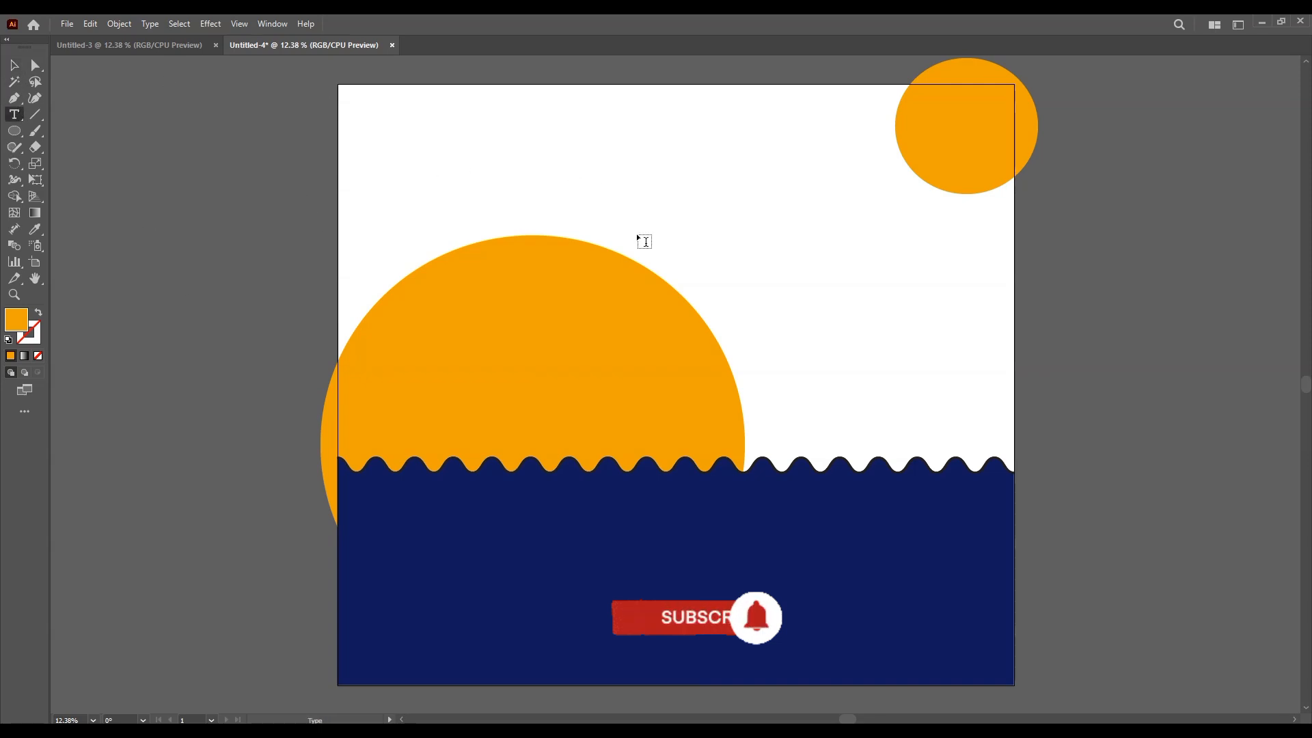
{"action": "left_click", "coordinate": [637, 233]}
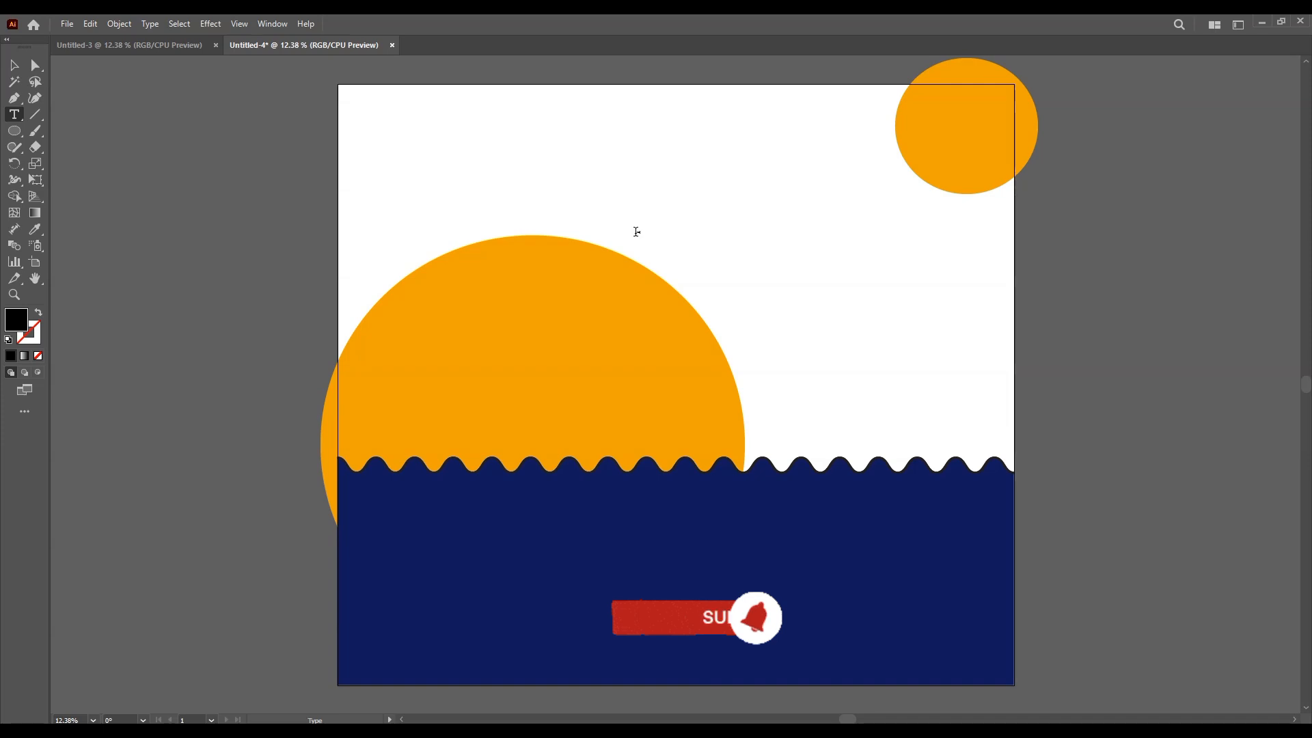
{"action": "left_click", "coordinate": [272, 24]}
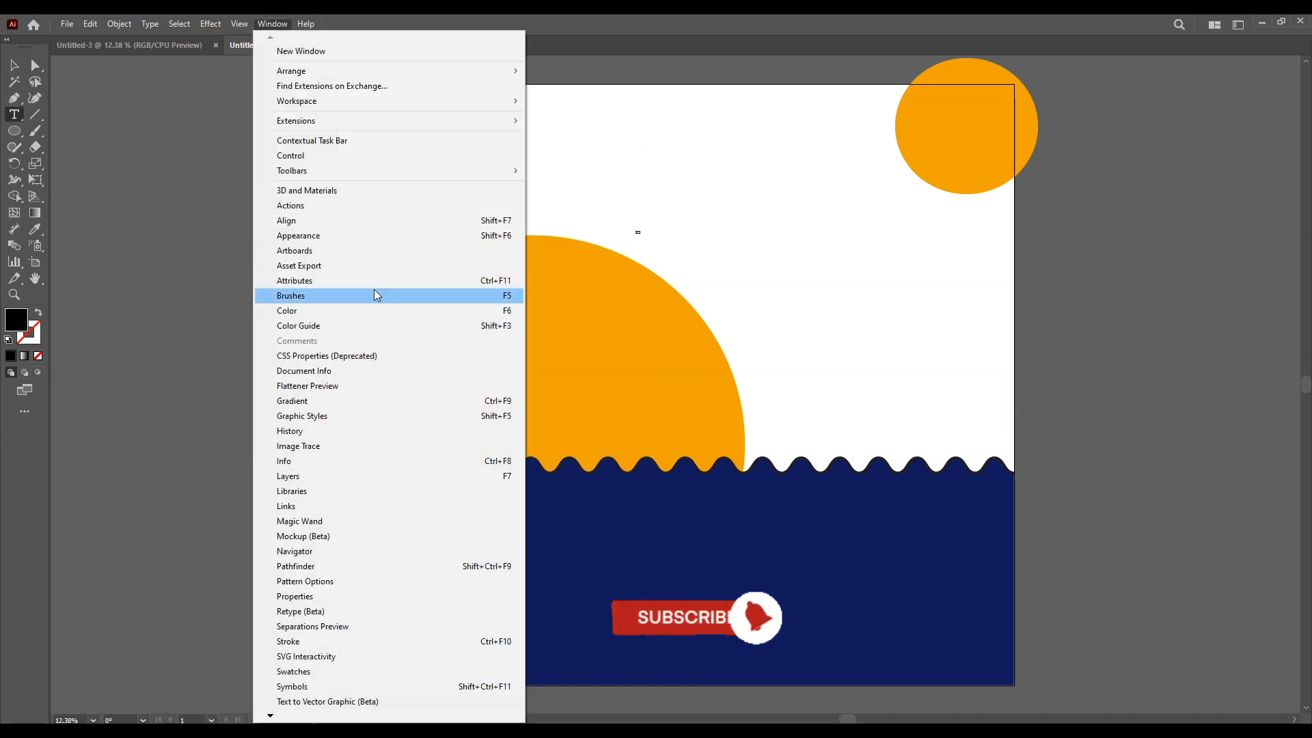
{"action": "left_click", "coordinate": [425, 600]}
{"action": "scroll", "coordinate": [974, 366], "scroll_direction": "down", "scroll_amount": 5}
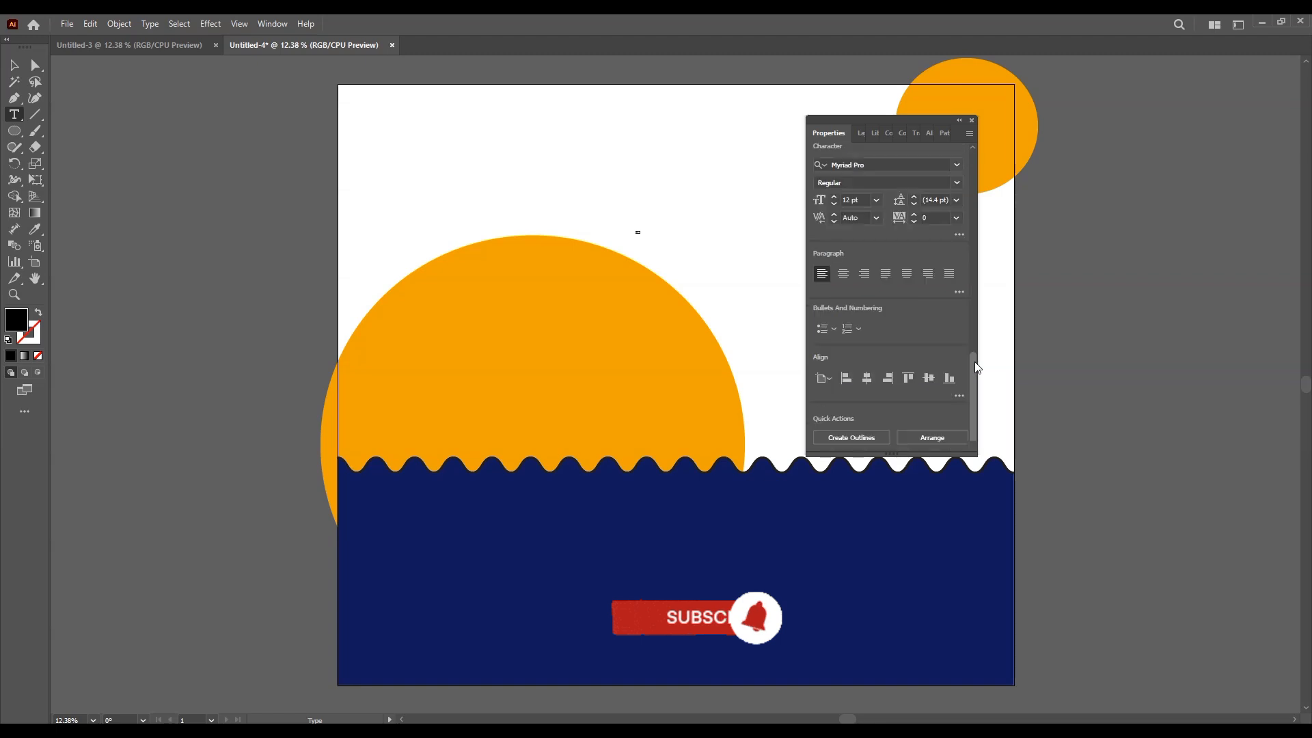
{"action": "left_click", "coordinate": [914, 162]}
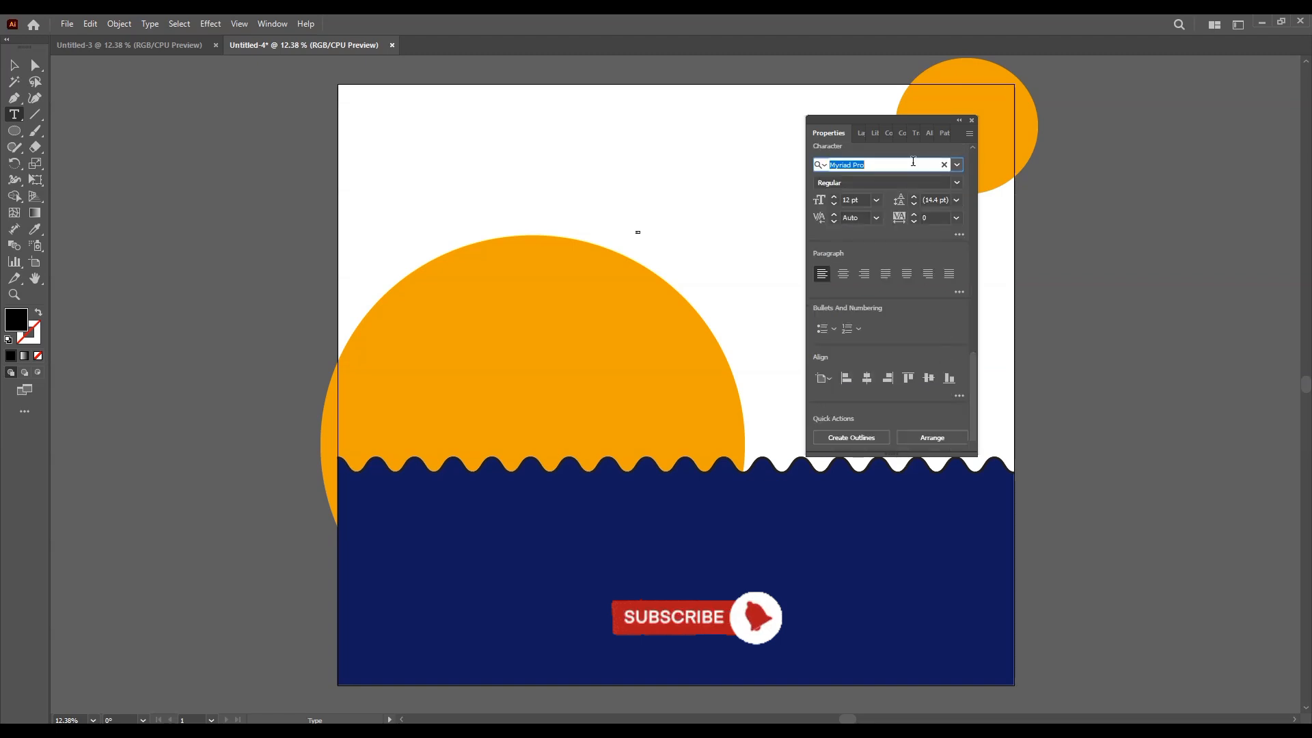
{"action": "type", "text": "robo"}
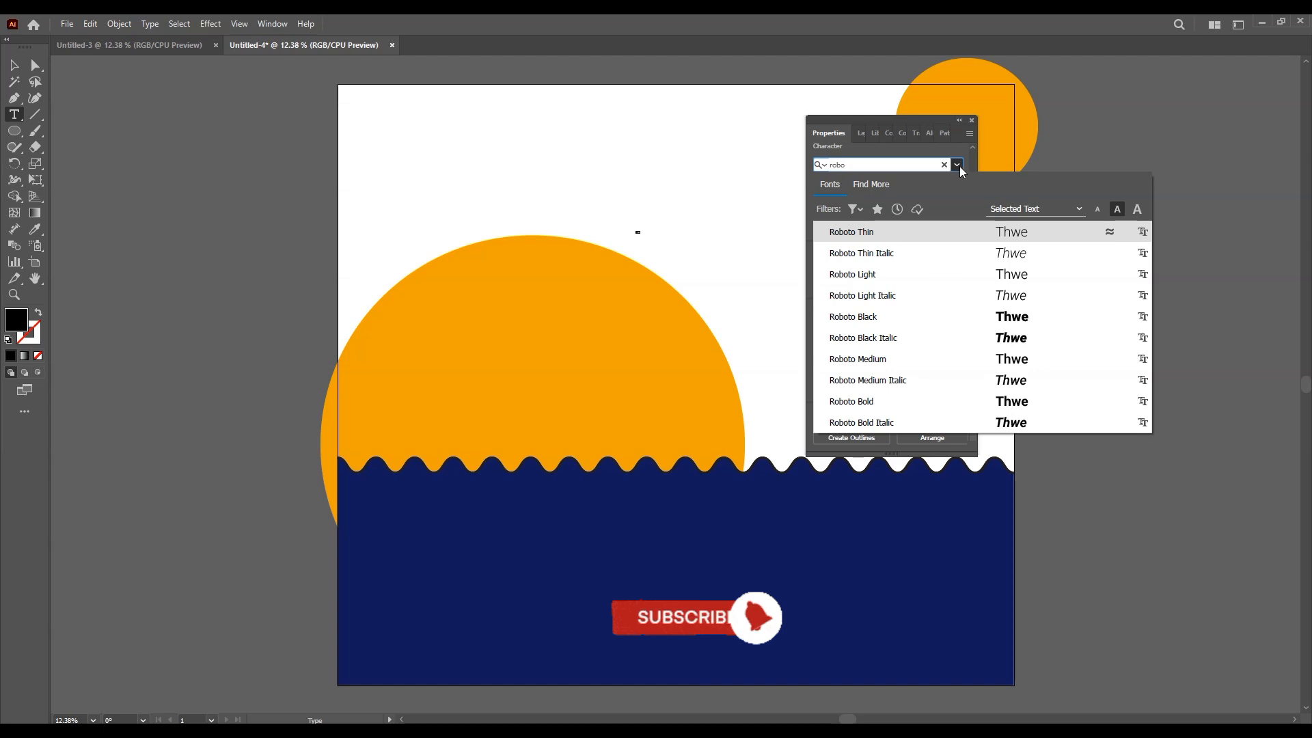
{"action": "left_click", "coordinate": [937, 319]}
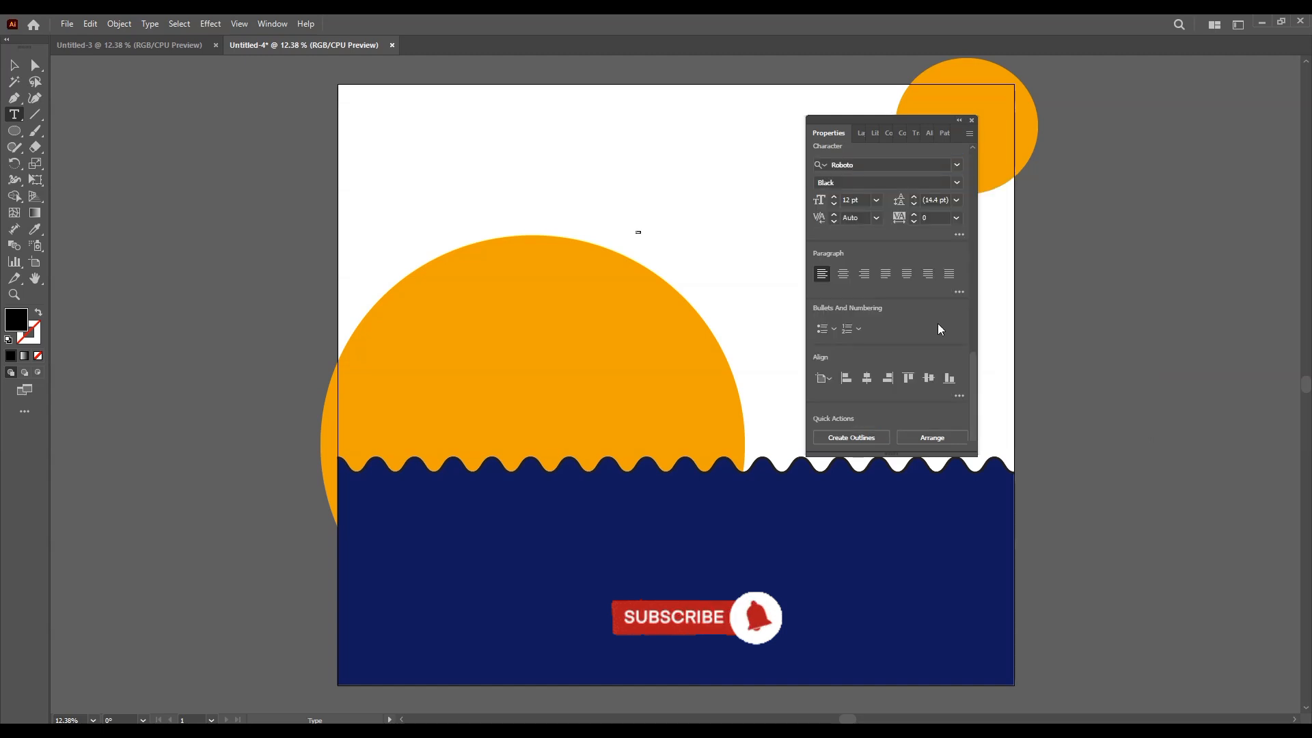
Set the text size to 72 pt and move the Properties panel clear of the artboard.
{"action": "left_click", "coordinate": [876, 200]}
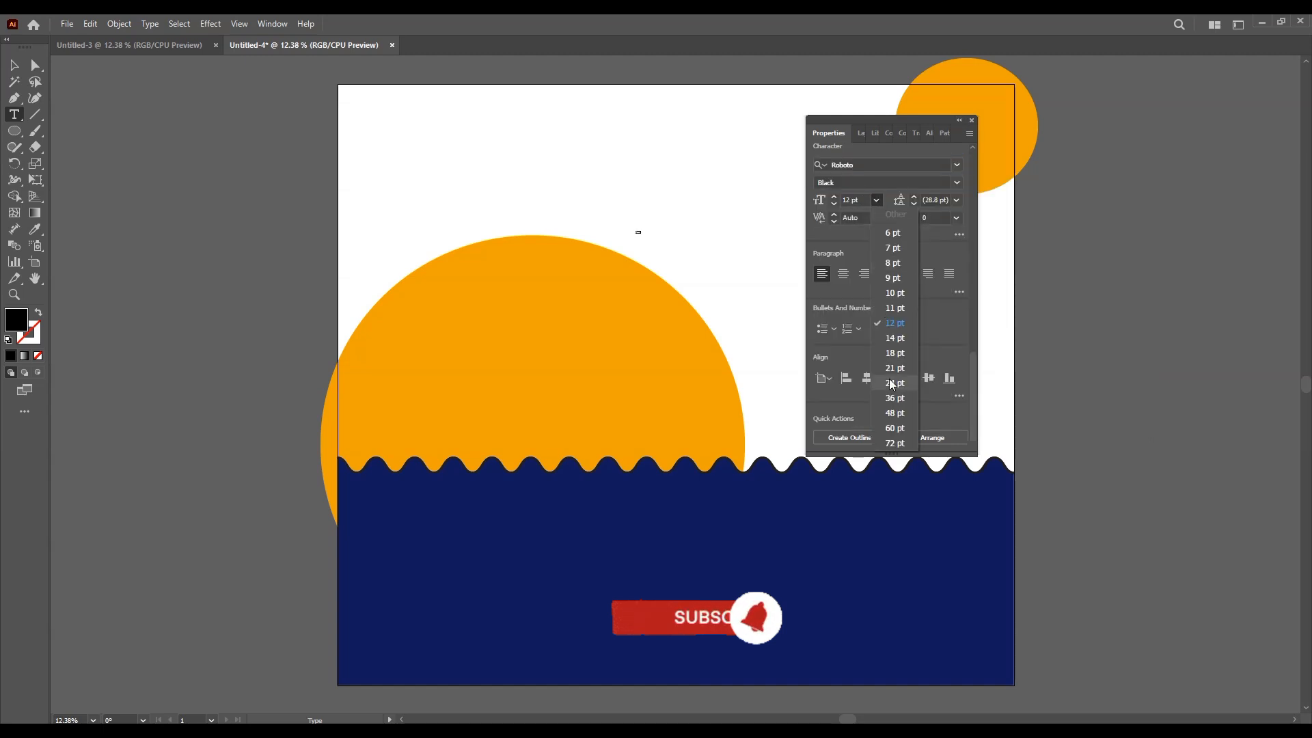
{"action": "left_click", "coordinate": [895, 442]}
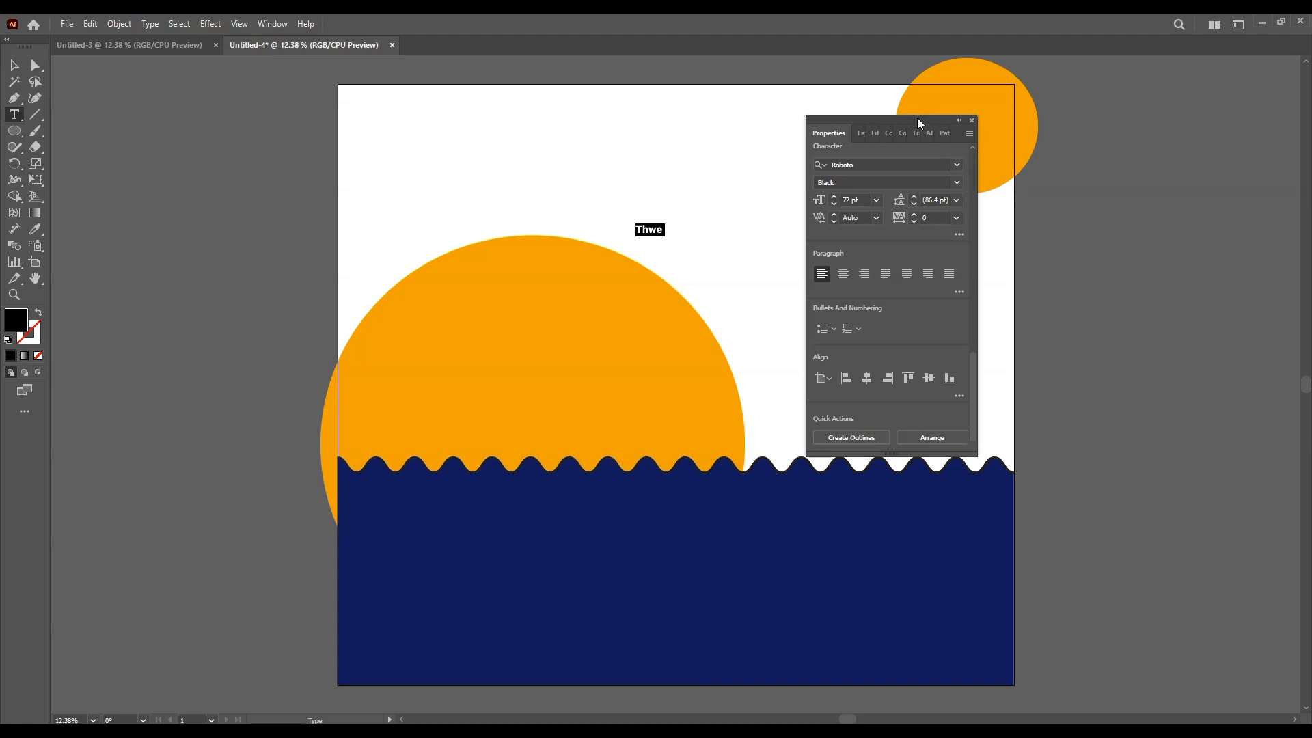
{"action": "left_click_drag", "start_coordinate": [917, 118], "coordinate": [1207, 166]}
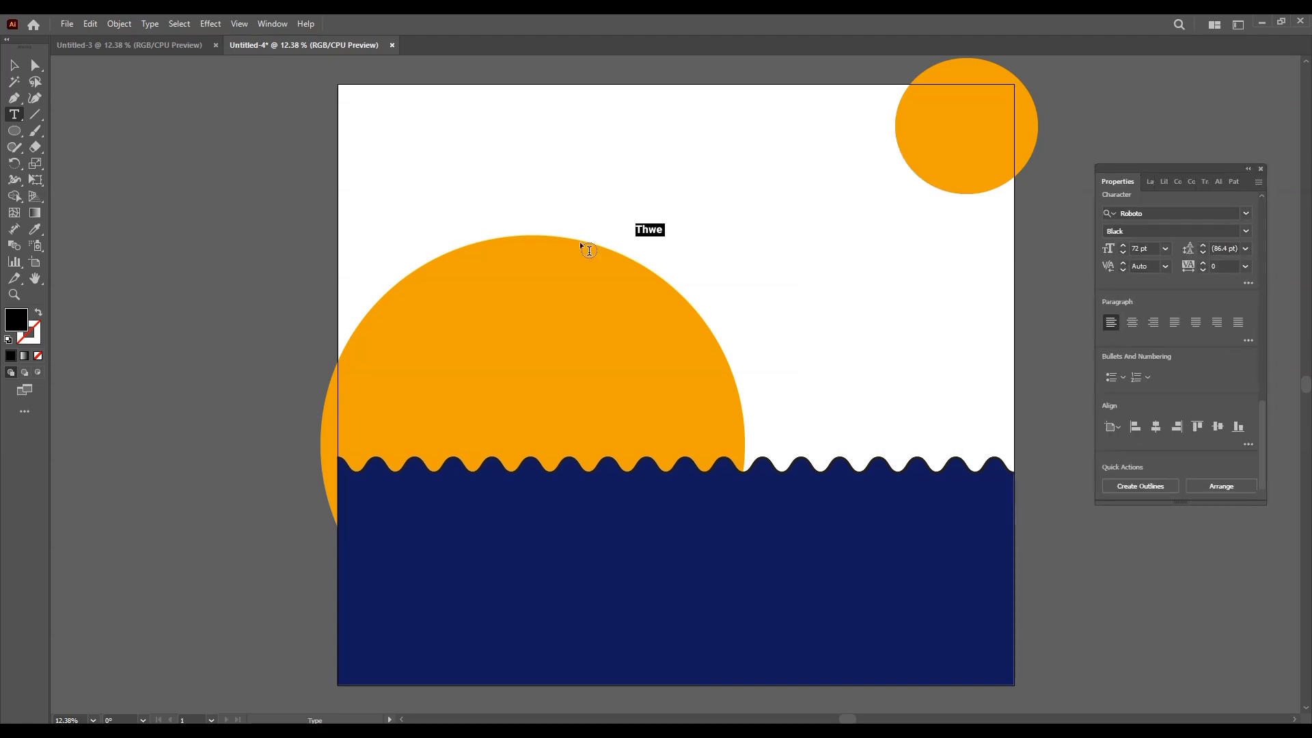
Replace the placeholder text with the three-line headline "The World wastes about / 1 Billion metric tons of / food each year".
{"action": "type", "text": "The World"}
{"action": "type", "text": "wast"}
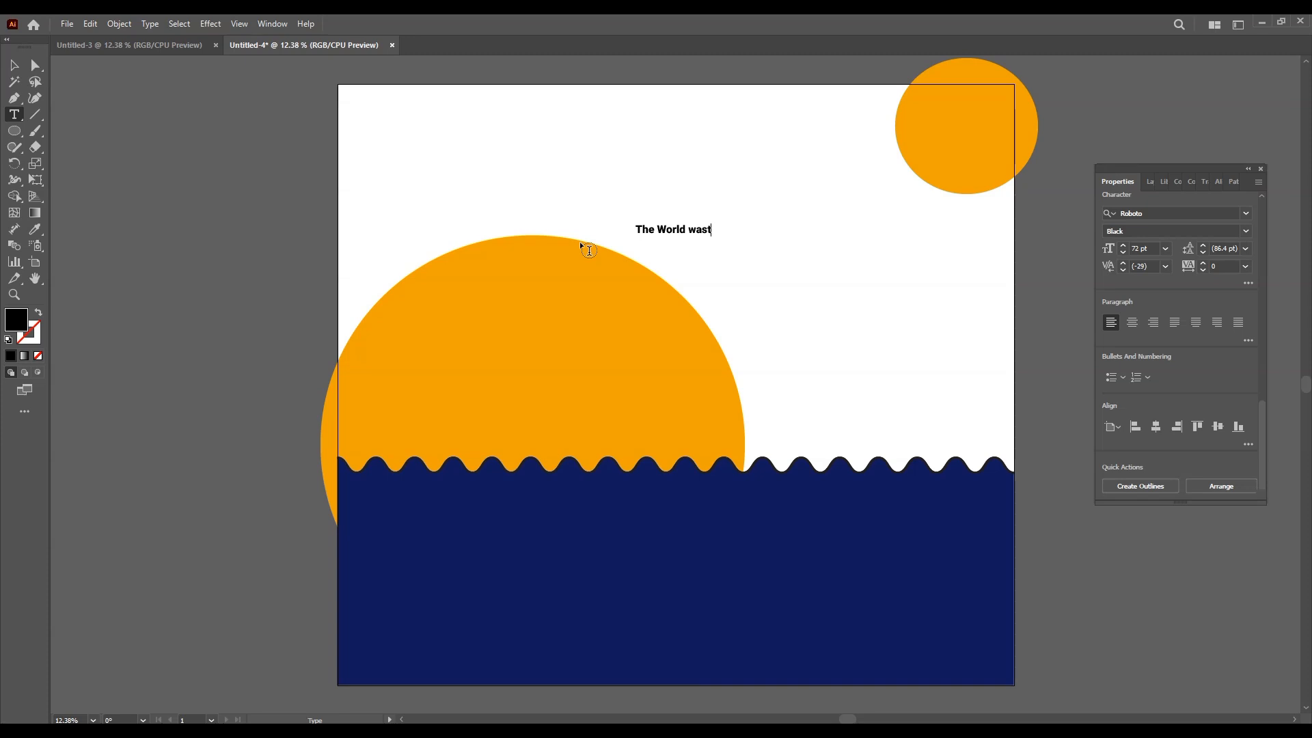
{"action": "type", "text": "es about"}
{"action": "key", "text": "Return"}
{"action": "type", "text": "1 Billion metric tons  "}
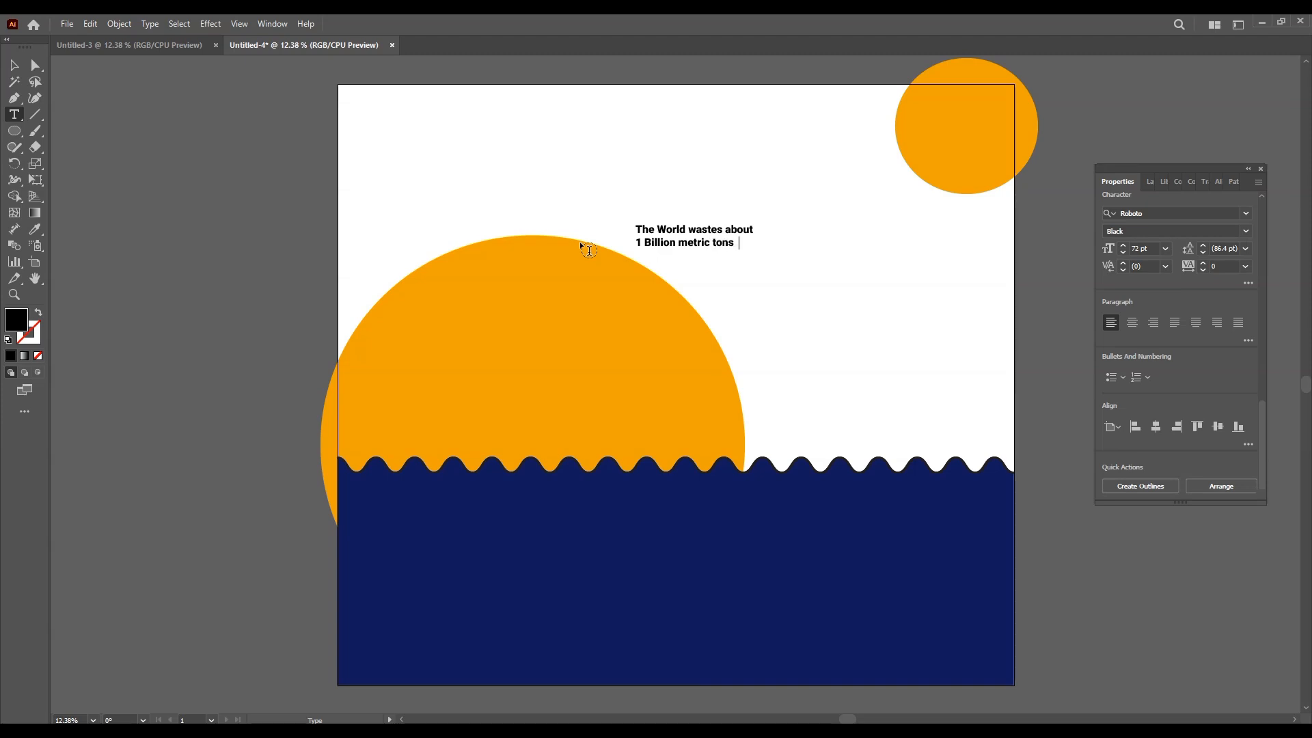
{"action": "type", "text": "of"}
{"action": "key", "text": "Return"}
{"action": "type", "text": "food each year"}
{"action": "key", "text": "ctrl+a"}
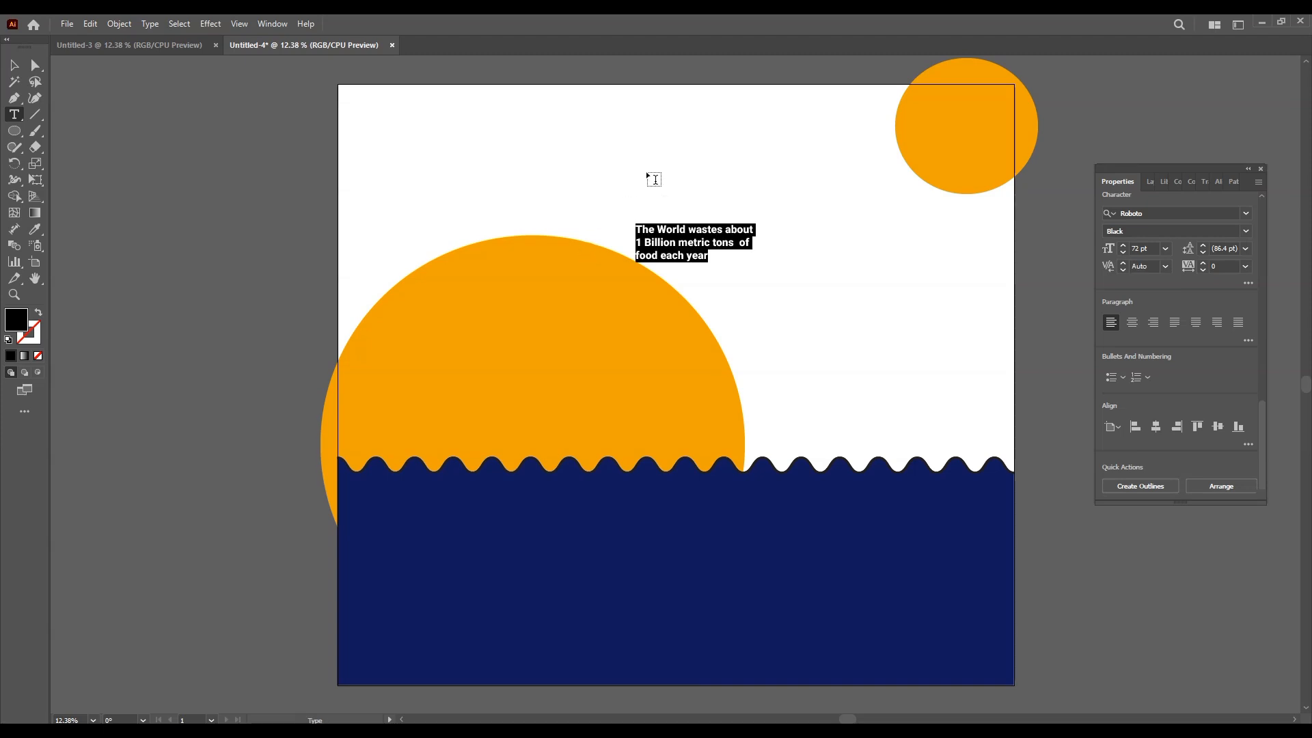
Scale the headline up to about 229 pt and shift it slightly up and to the left.
{"action": "left_click", "coordinate": [13, 64]}
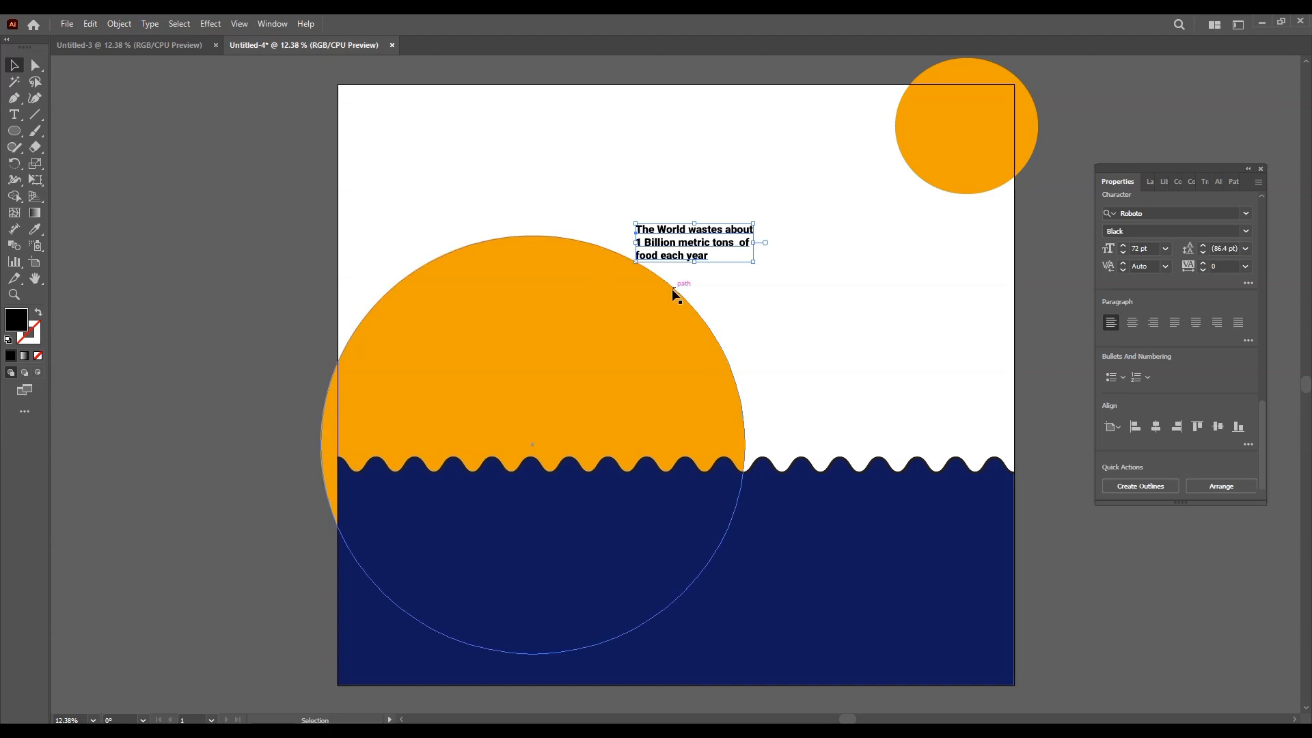
{"action": "left_click_drag", "start_coordinate": [753, 262], "coordinate": [990, 345]}
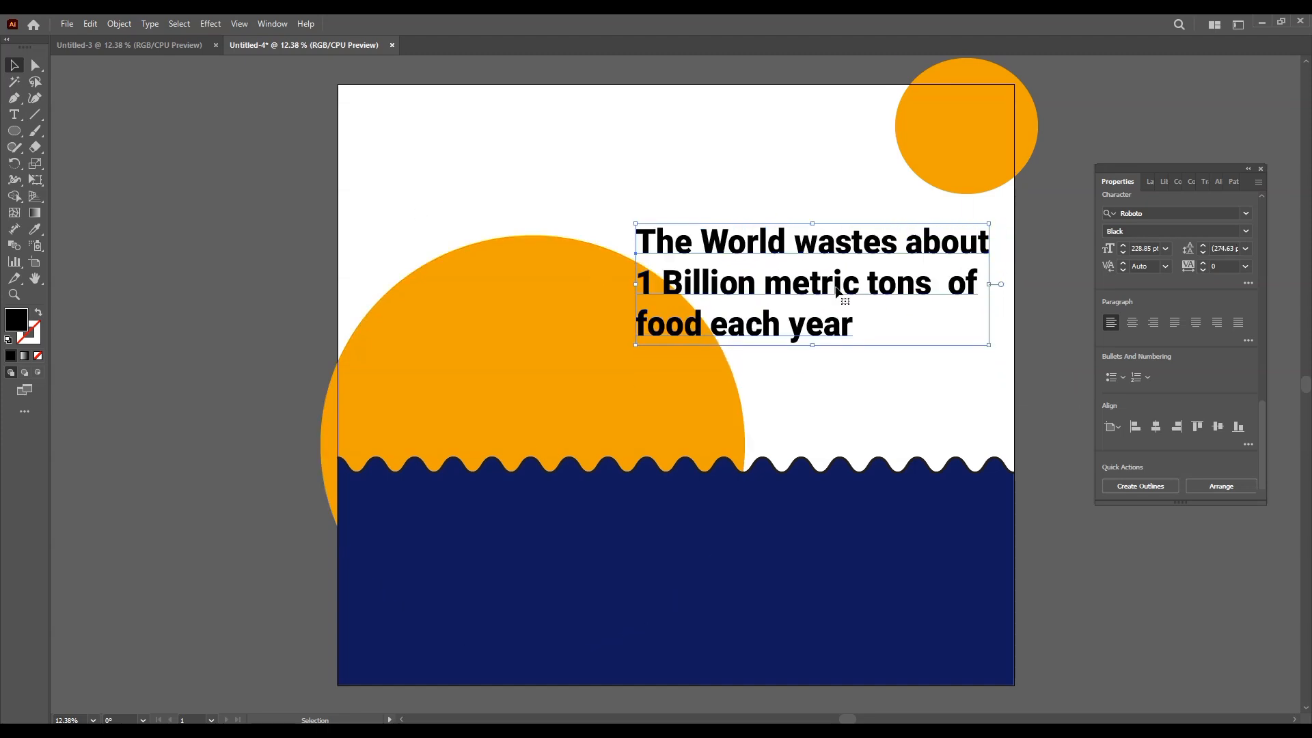
{"action": "left_click_drag", "start_coordinate": [837, 290], "coordinate": [824, 257]}
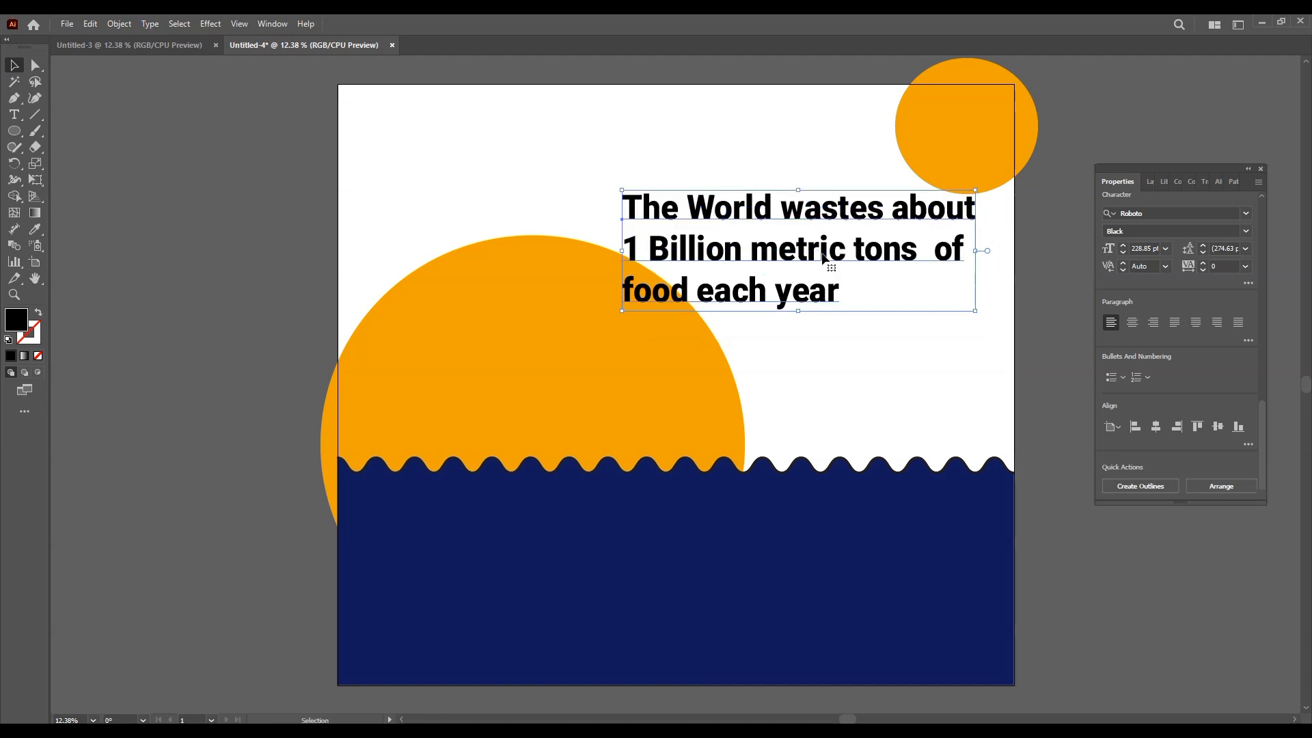
Recolor the words "1 Billion" in the headline with the dark blue sampled from the wavy base.
{"action": "double_click", "coordinate": [741, 251]}
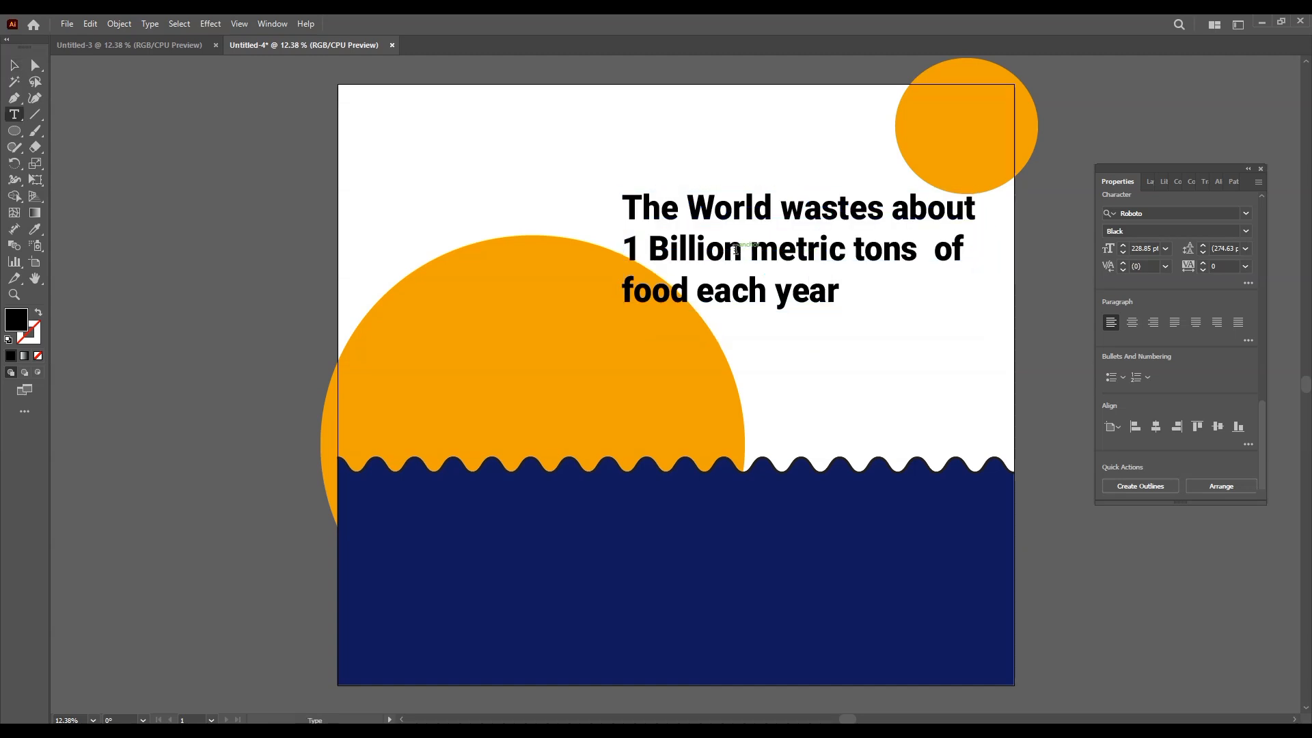
{"action": "left_click_drag", "start_coordinate": [740, 251], "coordinate": [550, 269]}
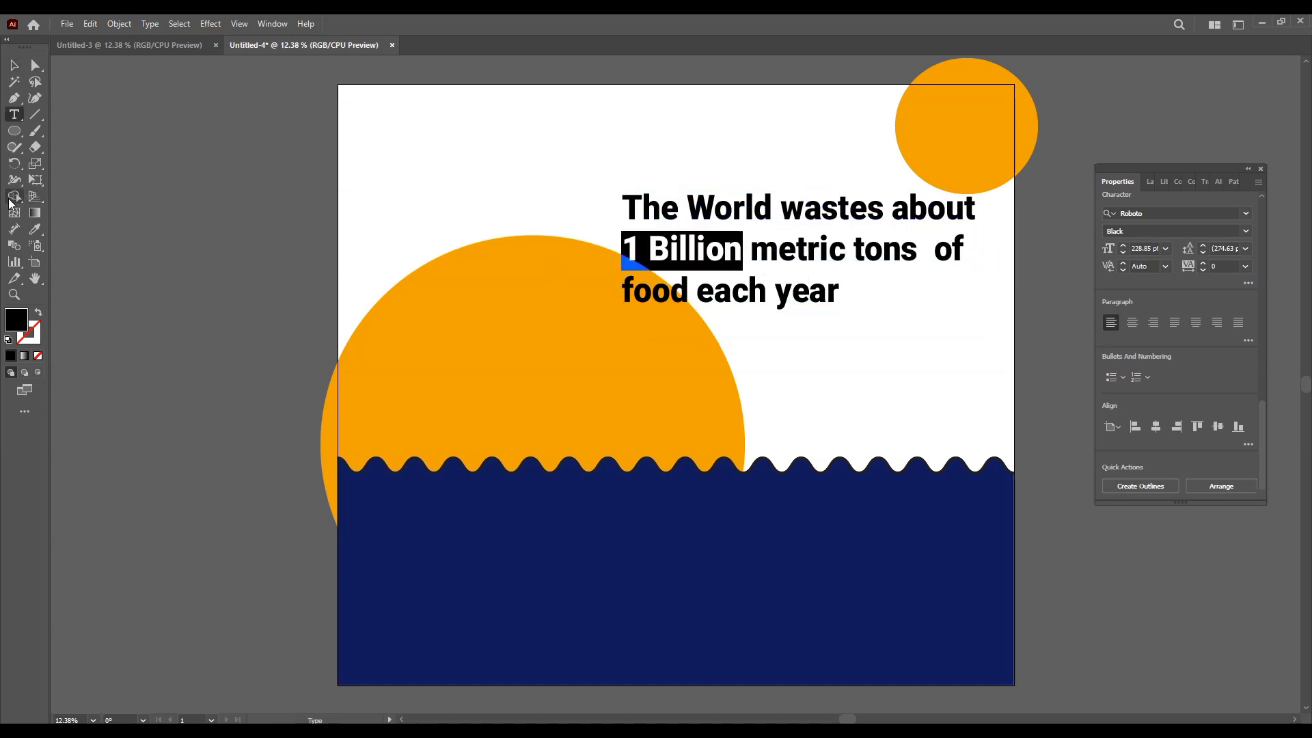
{"action": "left_click", "coordinate": [38, 230]}
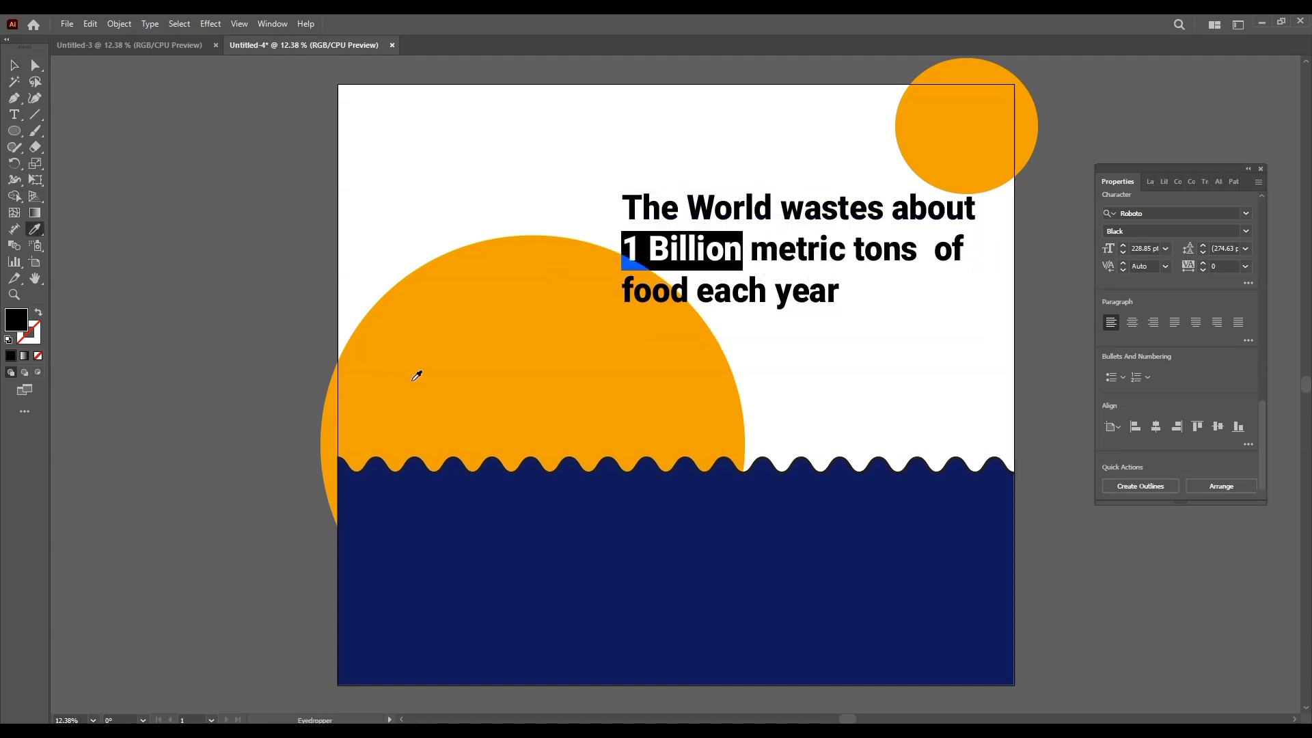
{"action": "left_click", "coordinate": [708, 509]}
{"action": "key", "text": "v"}
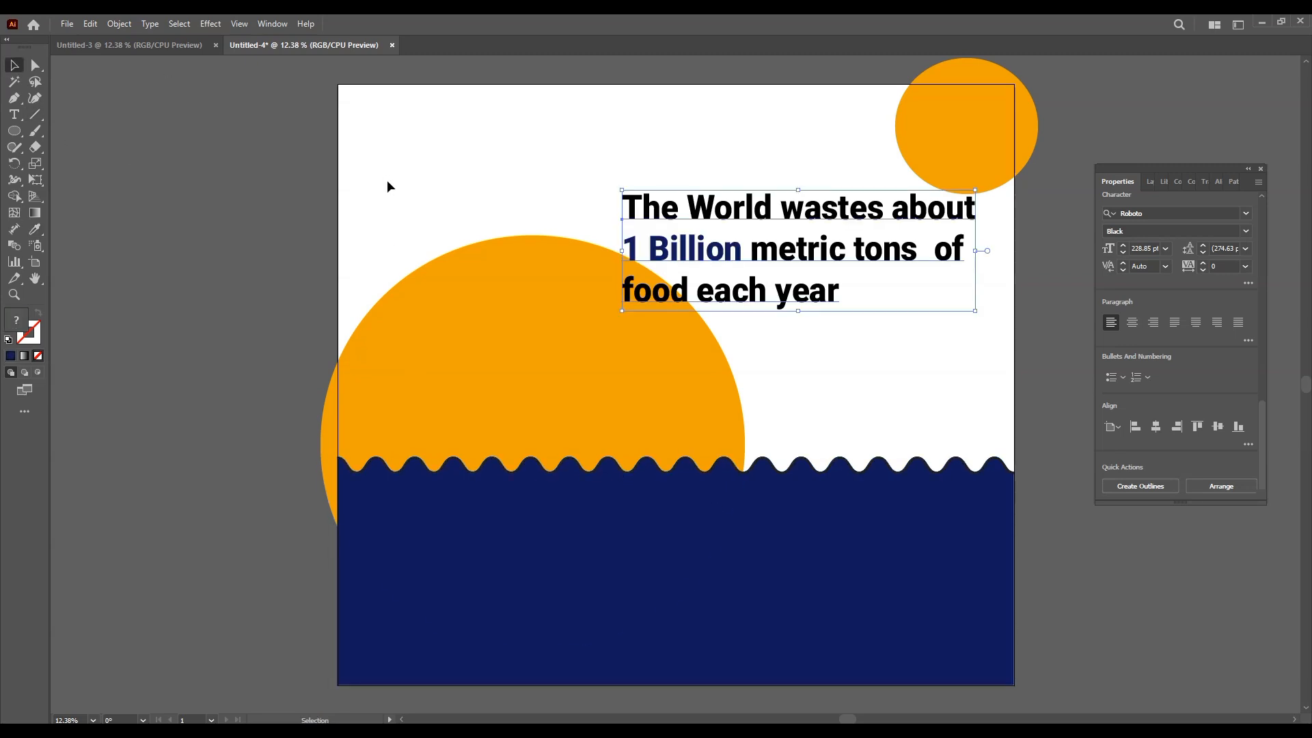
{"action": "left_click", "coordinate": [452, 199]}
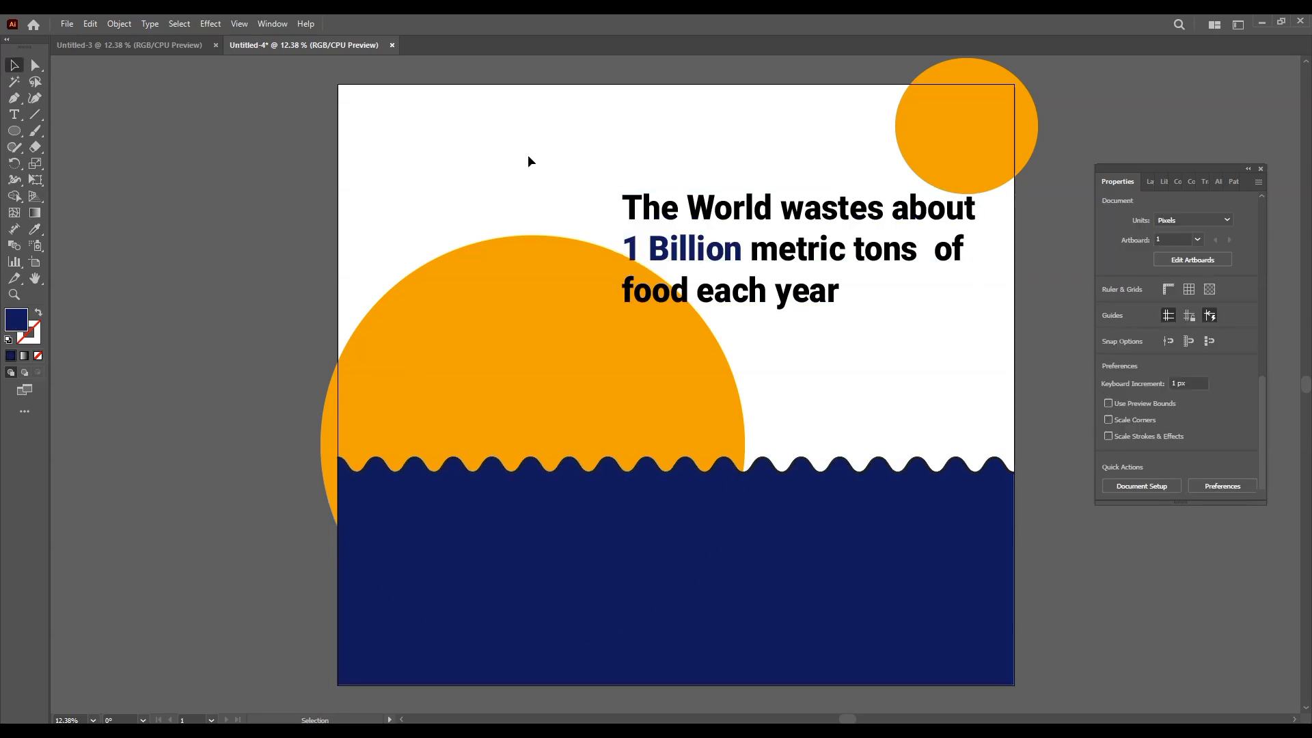
Add the text "#SaveFood #SaveLife" below the headline and select it as an object.
{"action": "left_click", "coordinate": [15, 116]}
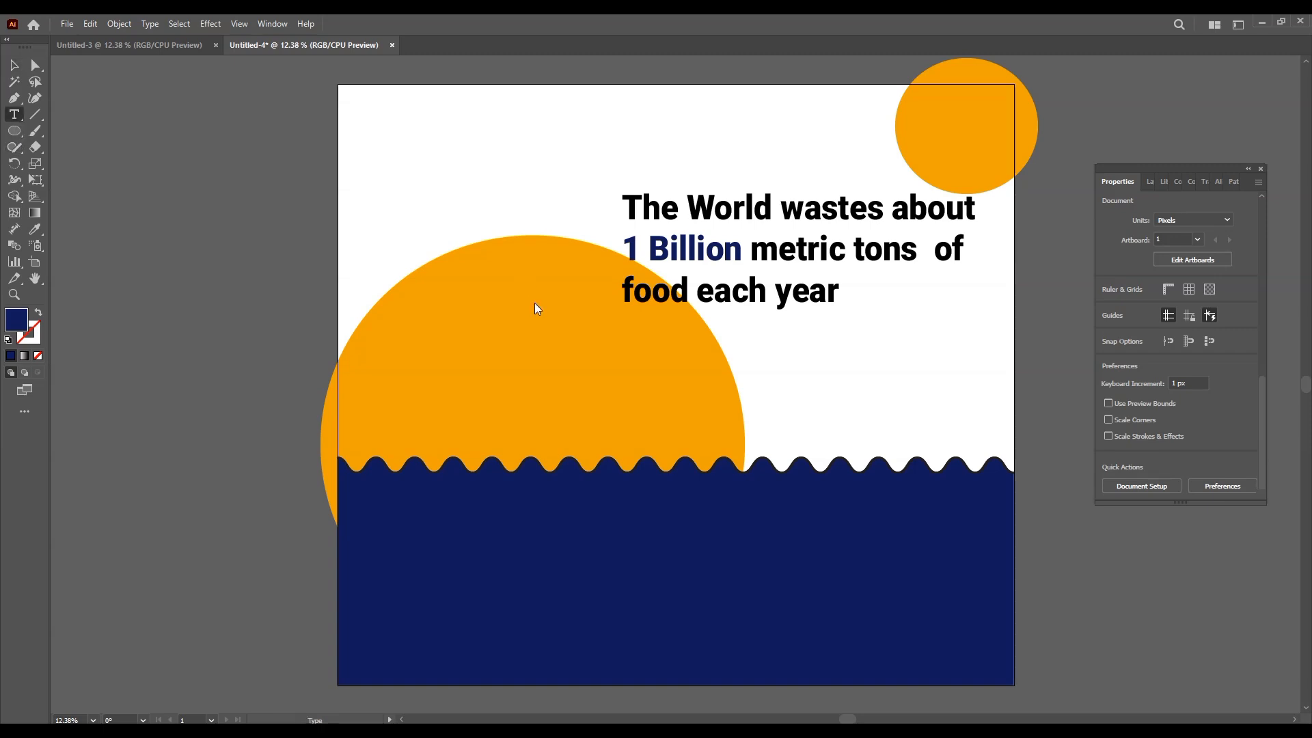
{"action": "left_click", "coordinate": [735, 339]}
{"action": "key", "text": "BackSpace"}
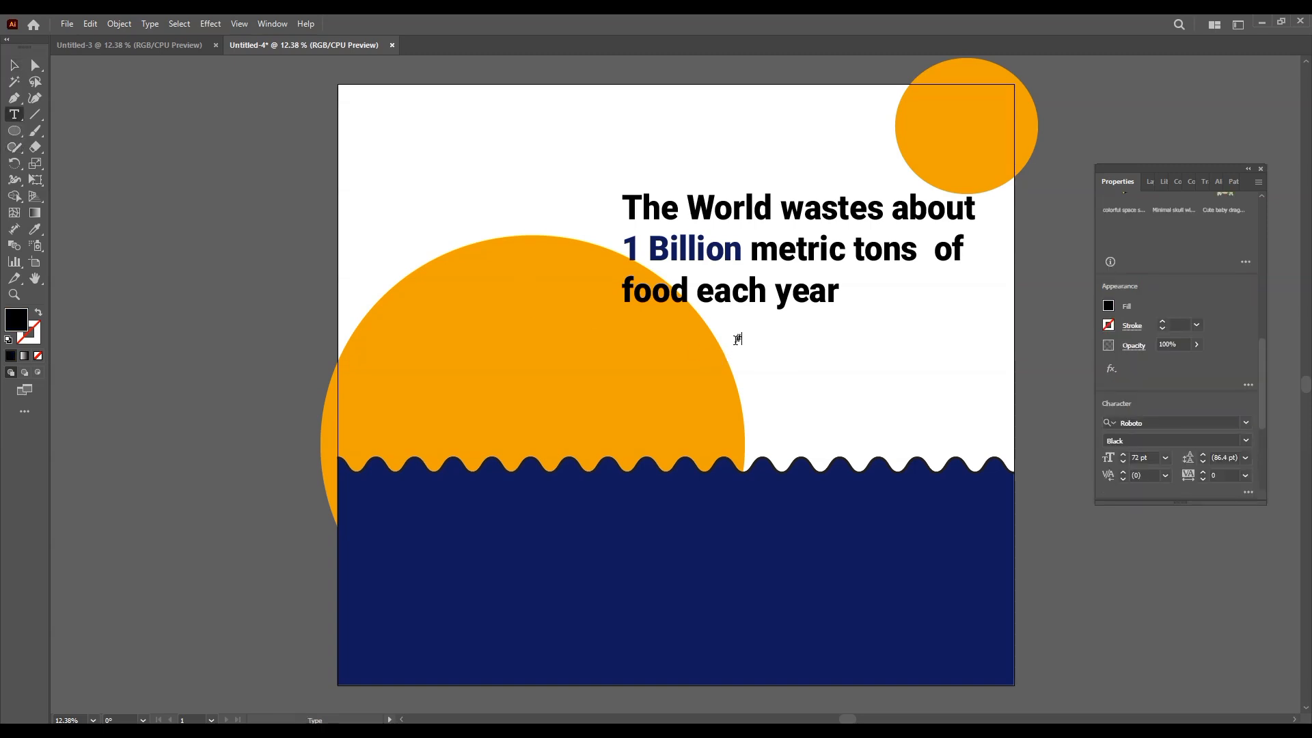
{"action": "type", "text": "#SaveFood #SaveL"}
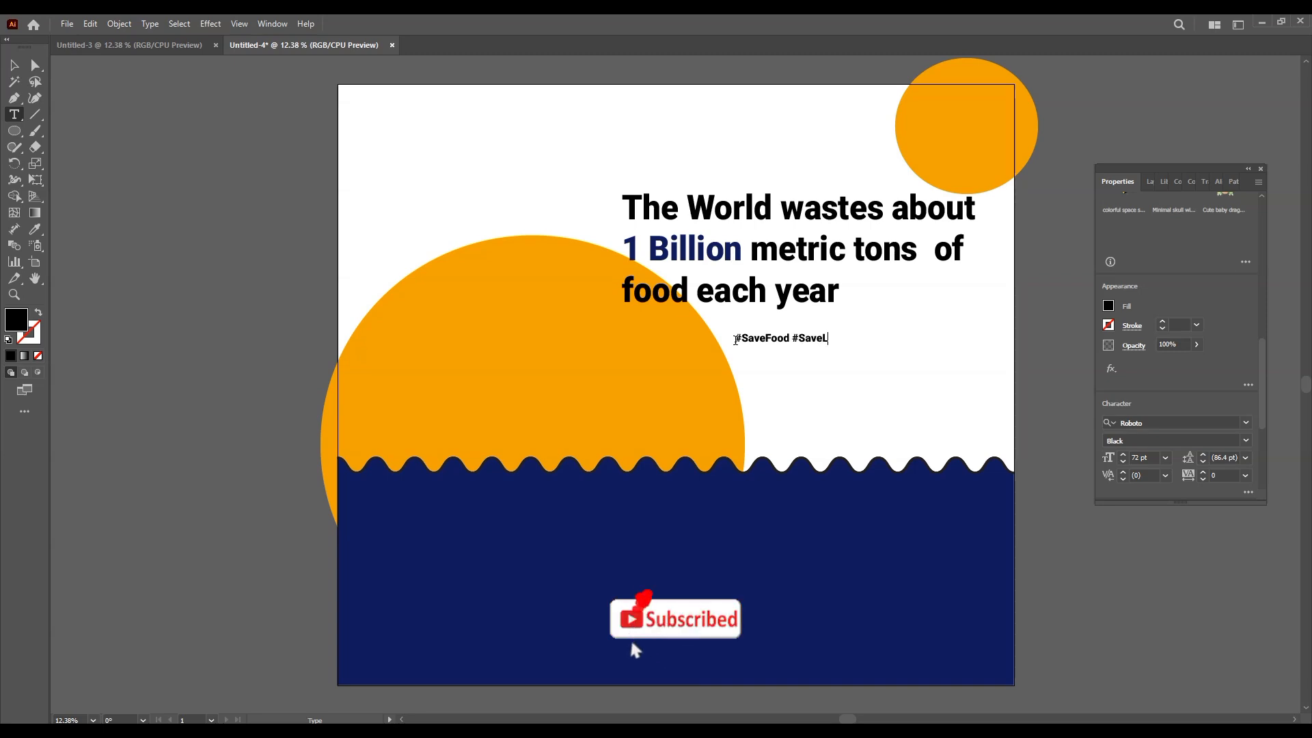
{"action": "type", "text": "ife"}
{"action": "key", "text": "ctrl+a"}
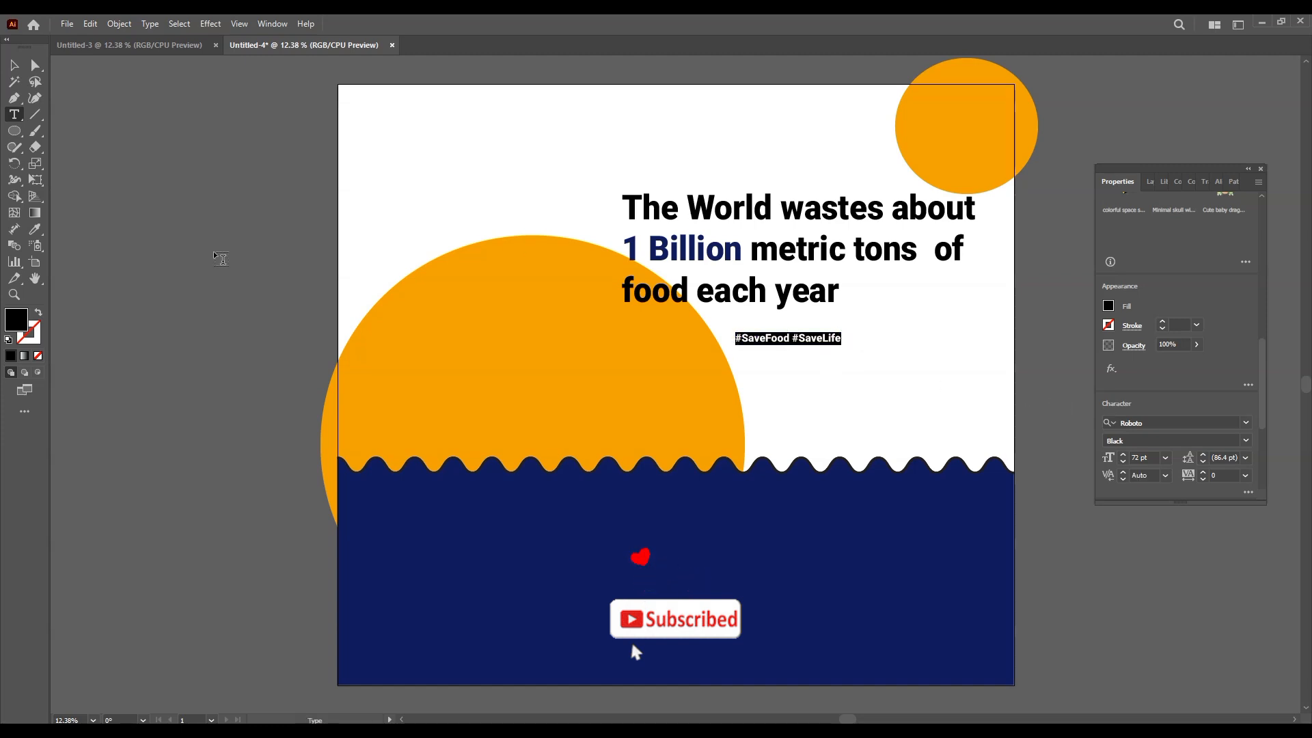
{"action": "left_click", "coordinate": [13, 64]}
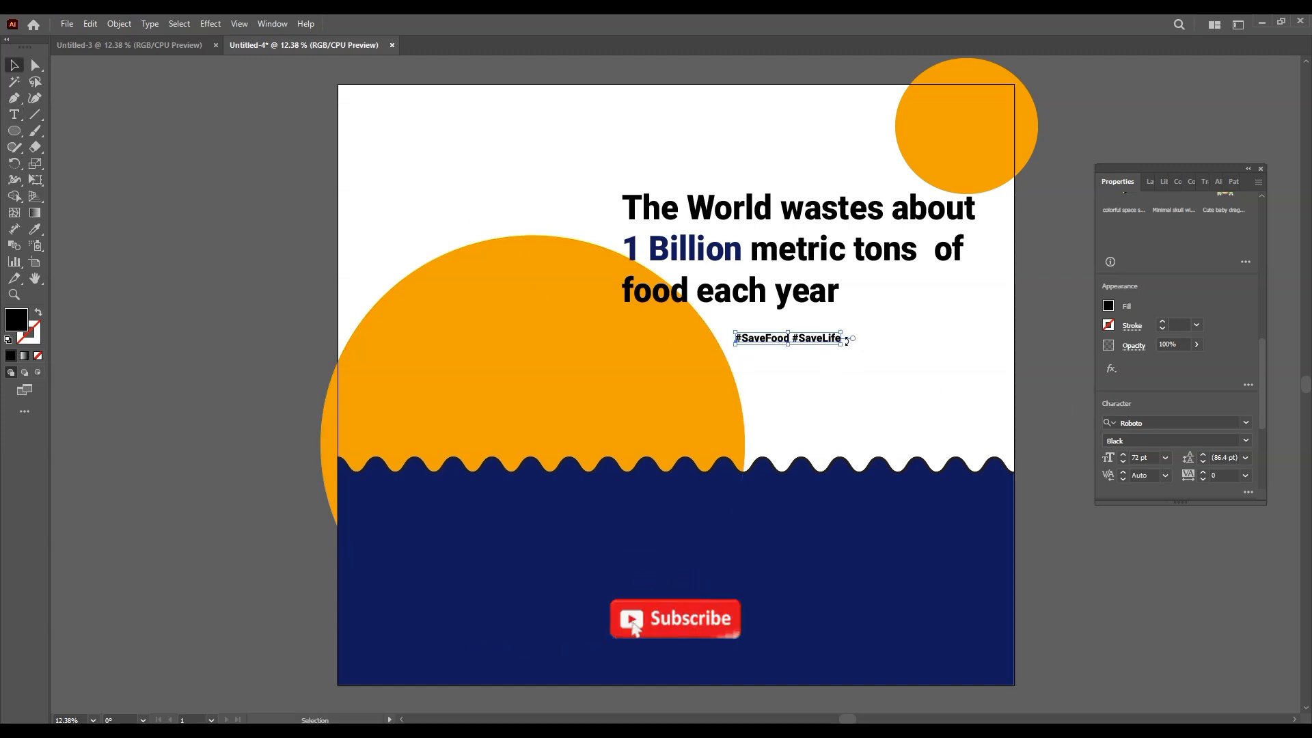